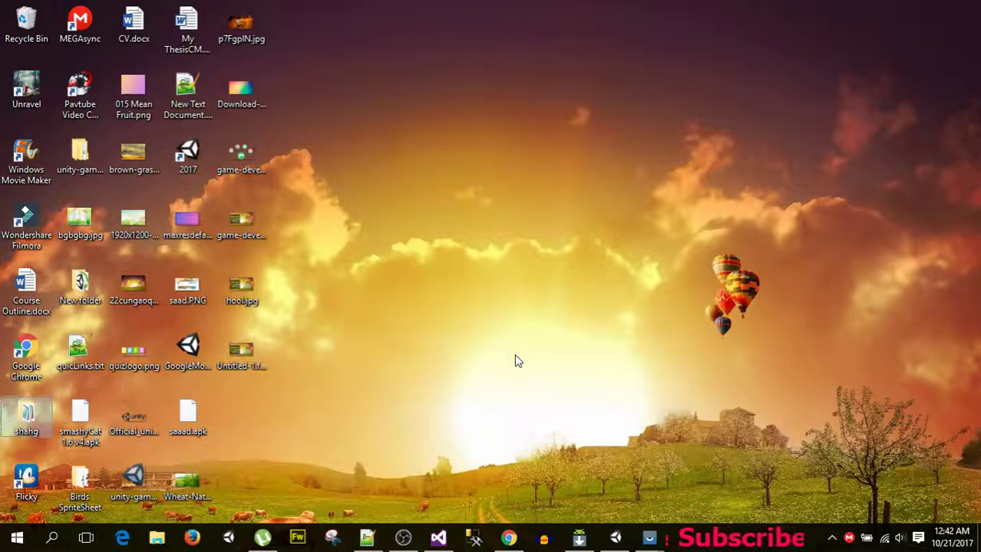
# - Check that OBS is recording, then show the Google Mobile Ads Unity Plugin v3.4.0 release page in Chrome
pyautogui.click(405, 538)
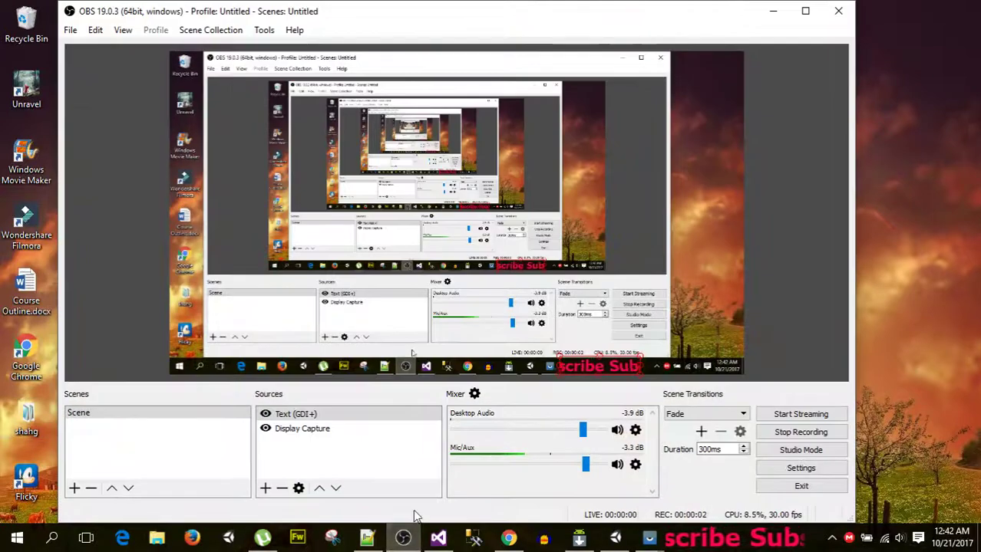
pyautogui.click(509, 539)
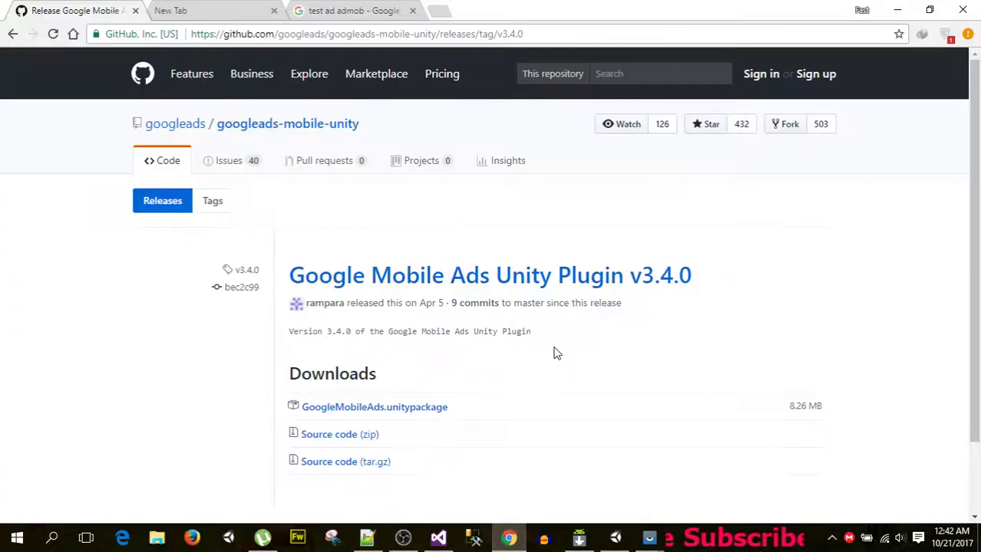
# - Switch Chrome to the 'test ad admob' Google search results tab
pyautogui.scroll(-2, 513, 323)
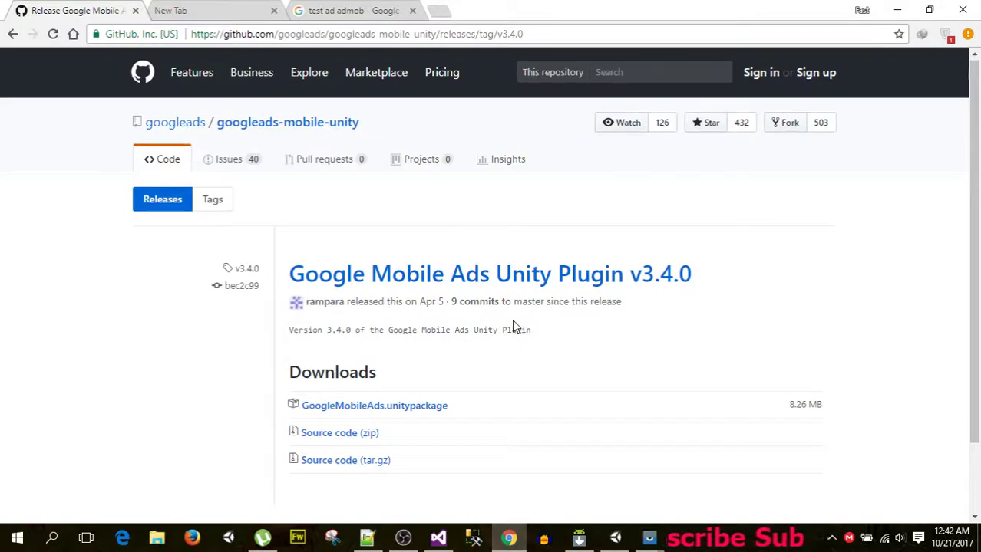
pyautogui.scroll(2, 513, 324)
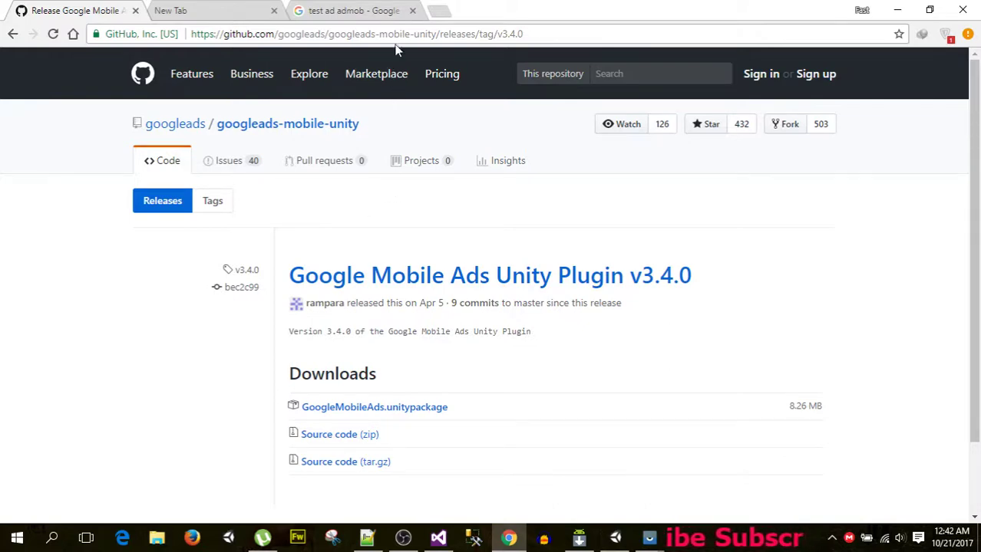
pyautogui.click(374, 13)
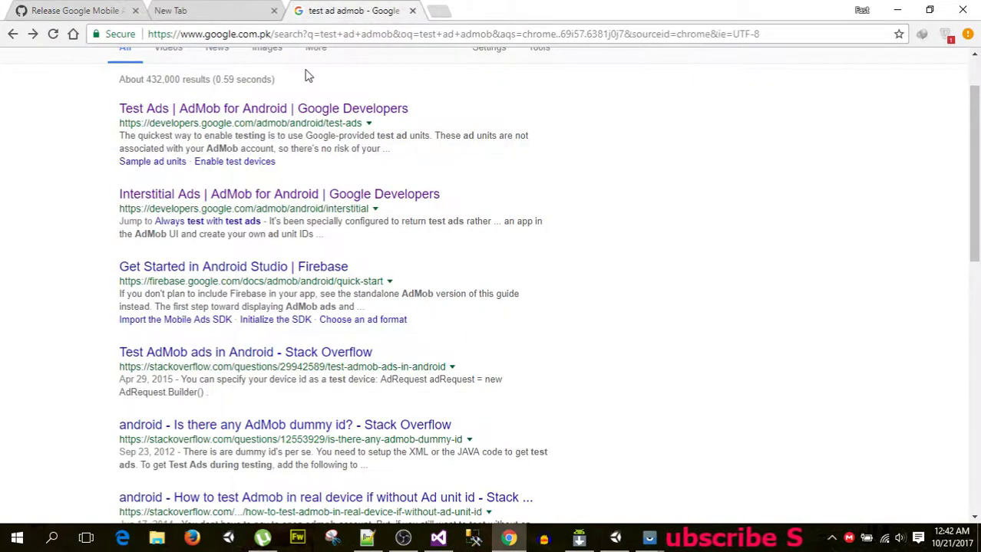
# - Go back to the GitHub release tab showing the 8.26 MB GoogleMobileAds.unitypackage download
pyautogui.click(104, 11)
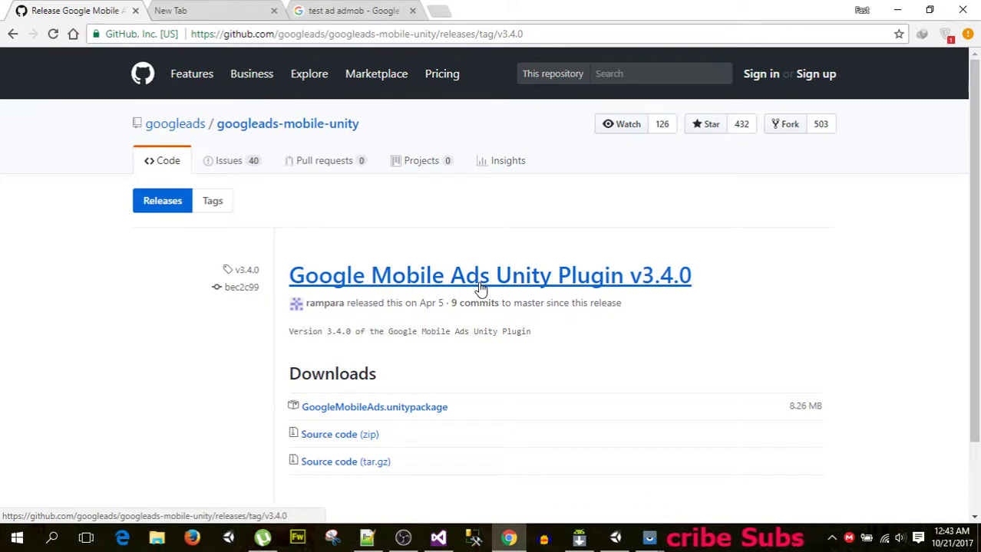
# - Select the release page URL in the address bar and bring the AdMobYoutube Unity project forward
pyautogui.click(262, 34)
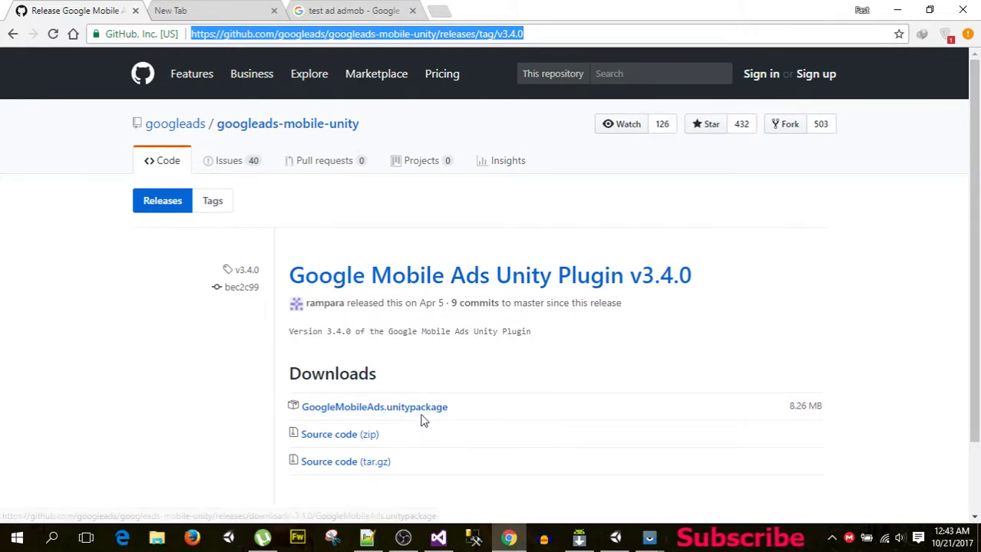
pyautogui.click(612, 537)
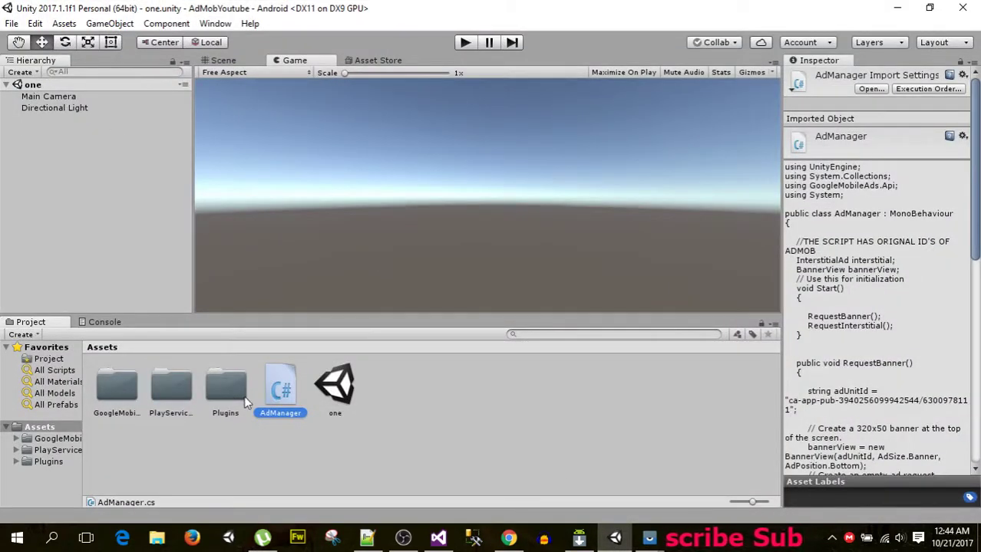
# - Bring the A37f phone mirror forward, shift it left, and minimize Unity and the browser
pyautogui.moveTo(650, 541)
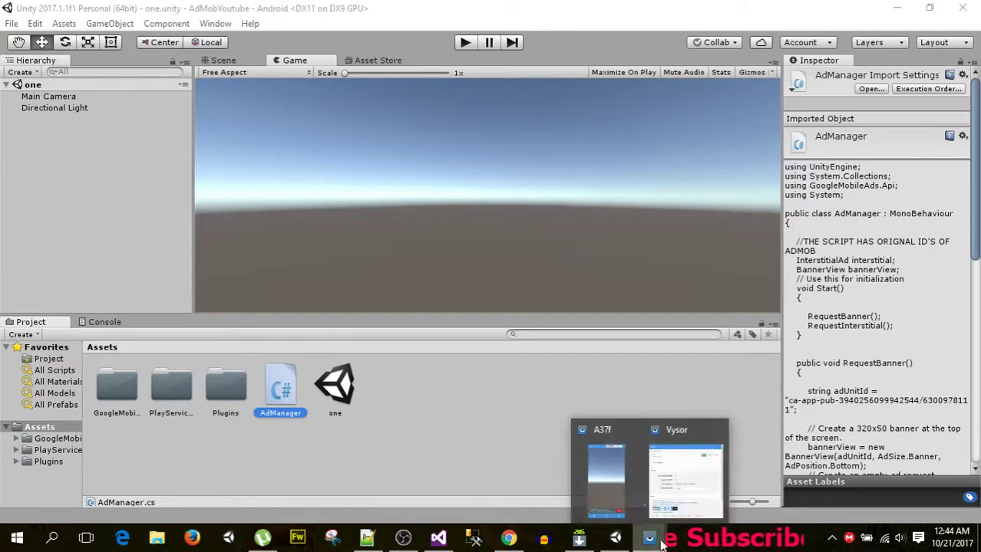
pyautogui.click(619, 495)
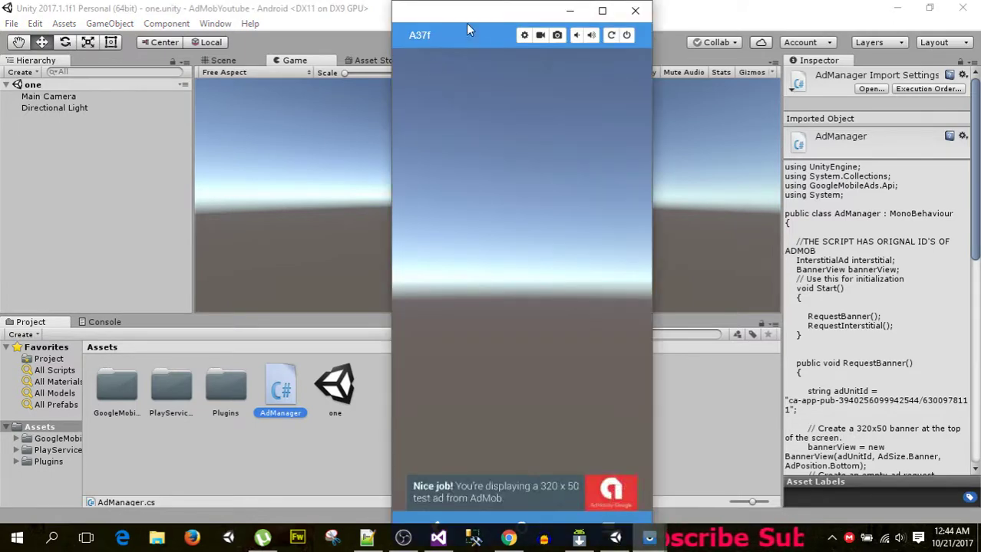
pyautogui.moveTo(499, 13); pyautogui.dragTo(428, 13)
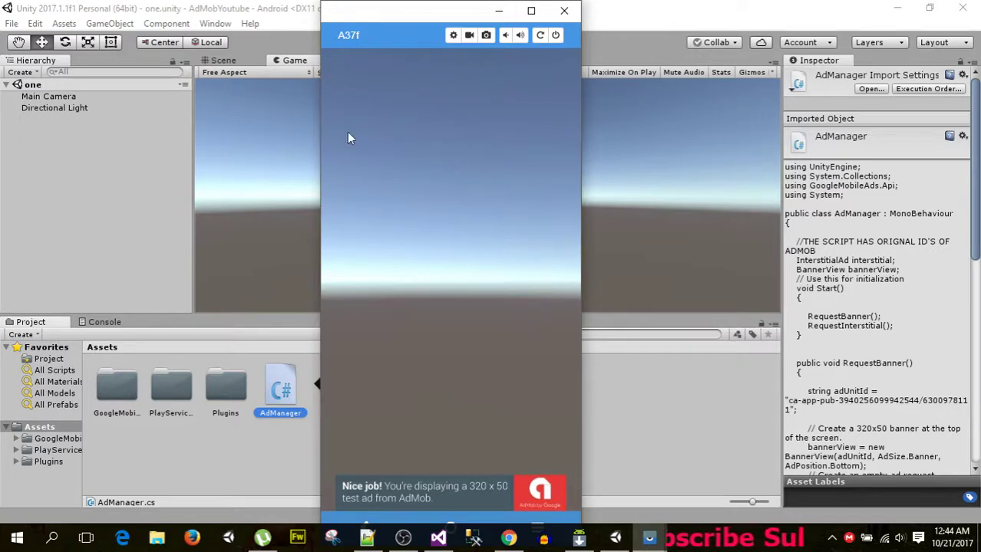
pyautogui.click(900, 13)
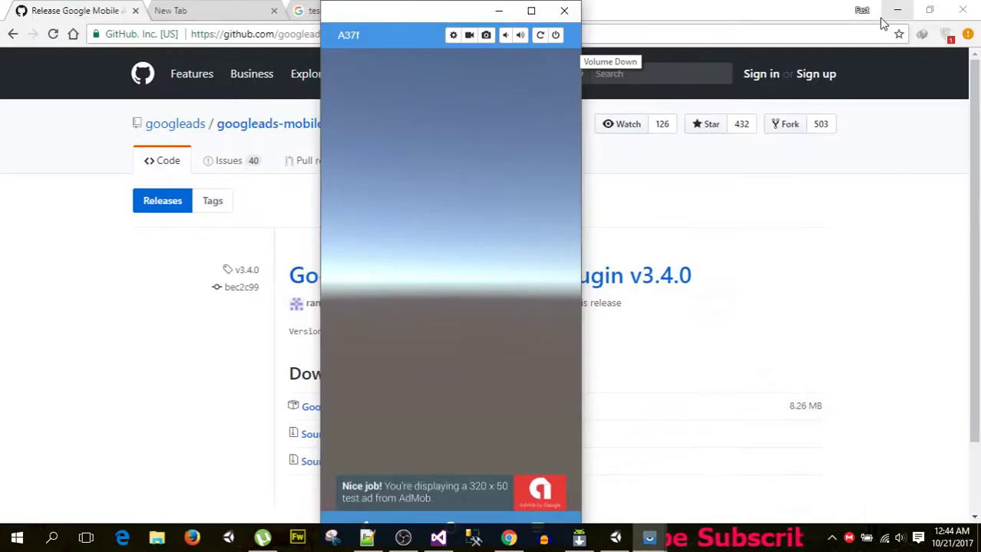
pyautogui.click(900, 11)
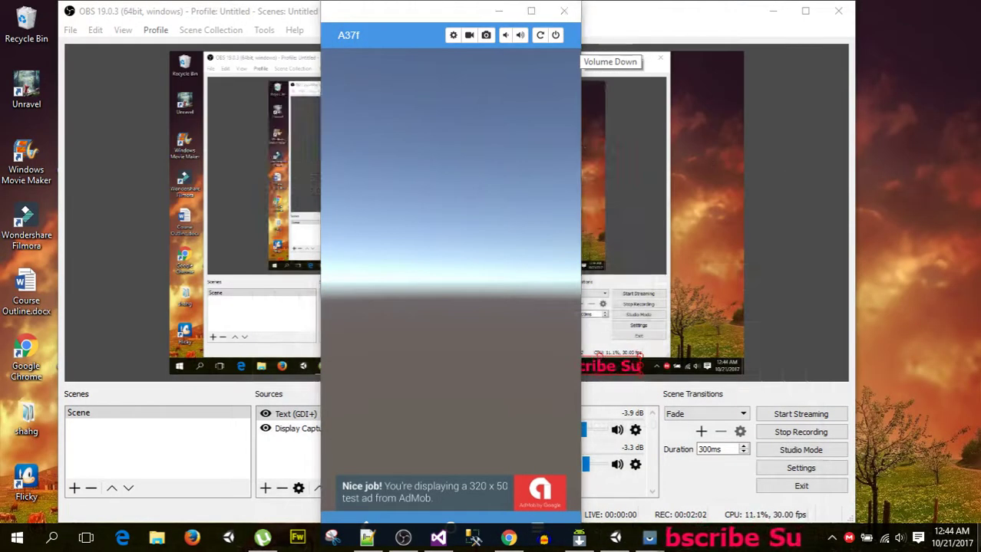
pyautogui.press('super+d')
# - Restore the A37f mirror, send the phone home, and bring Unity back showing the AdManager code
pyautogui.moveTo(649, 537)
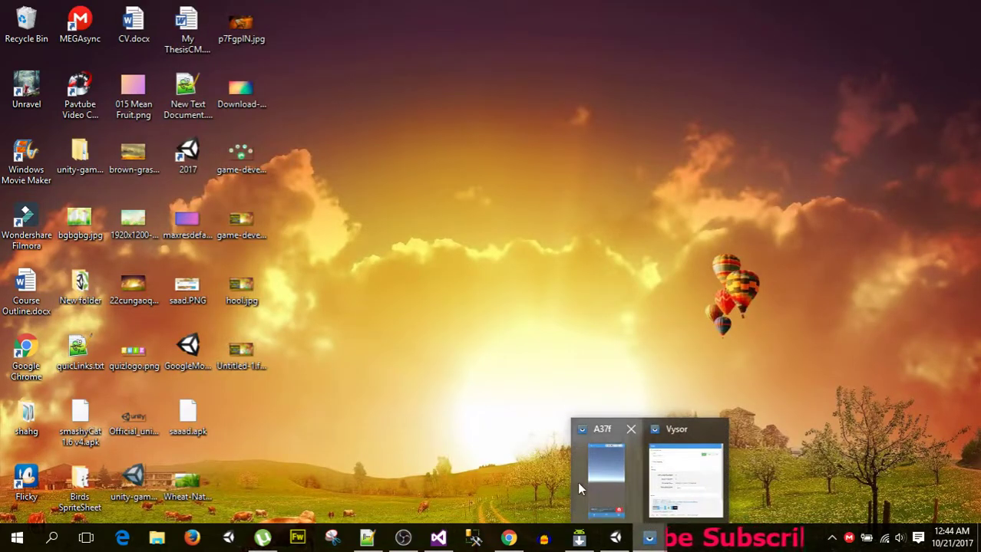
pyautogui.click(577, 472)
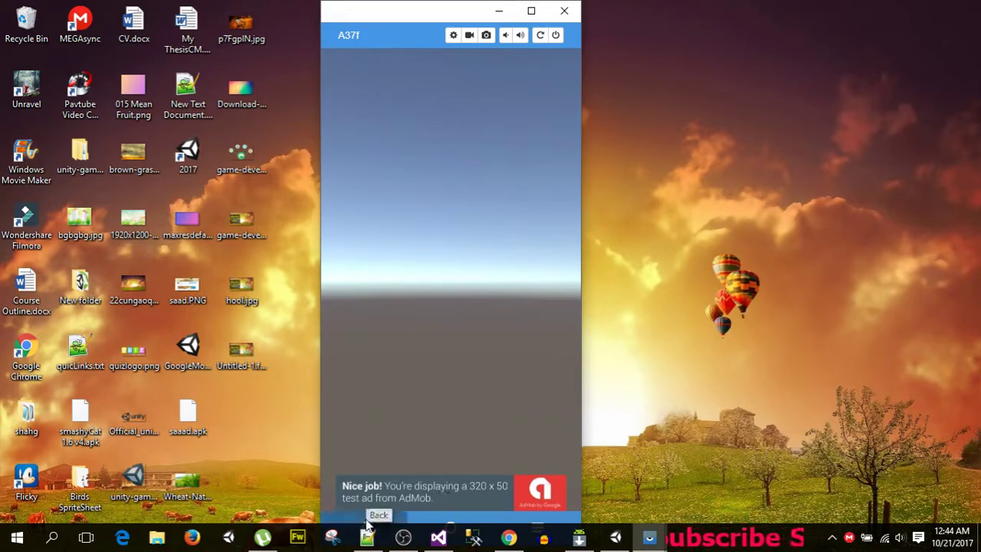
pyautogui.click(449, 526)
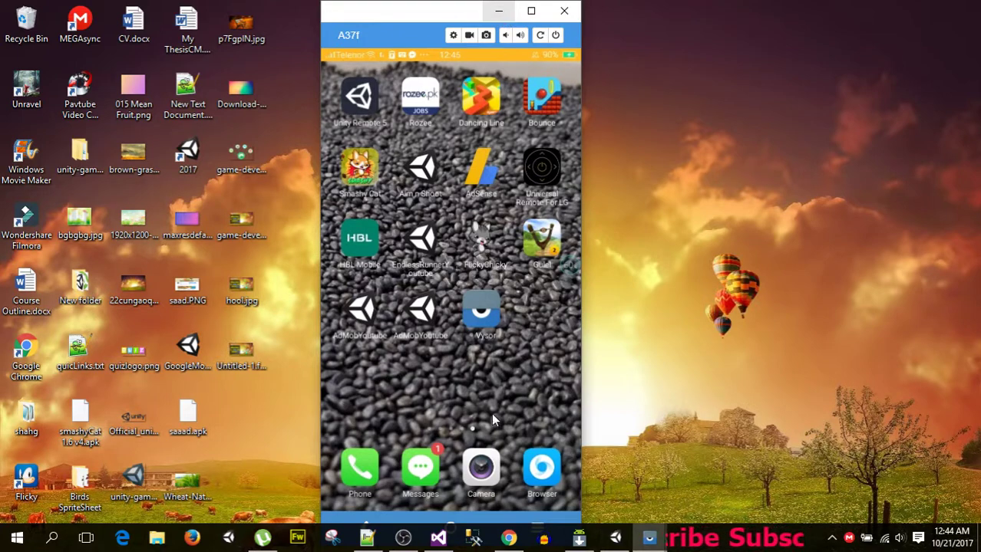
pyautogui.click(616, 544)
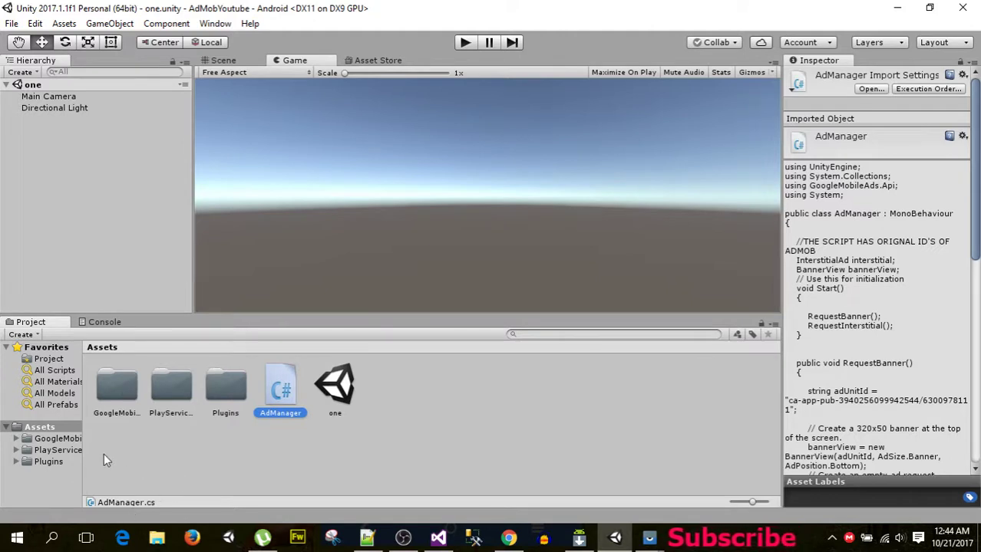
pyautogui.click(117, 389)
pyautogui.press('Right')
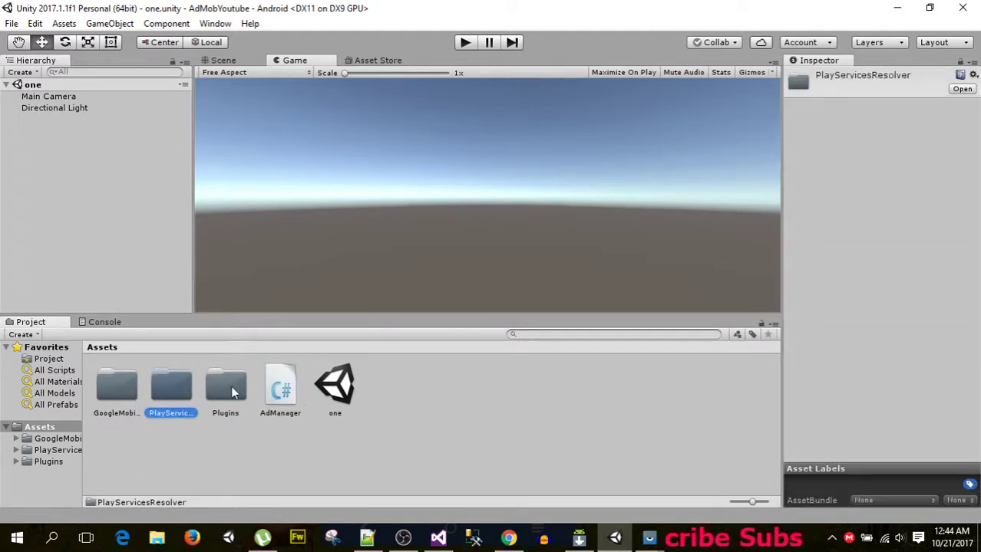
pyautogui.press('Right')
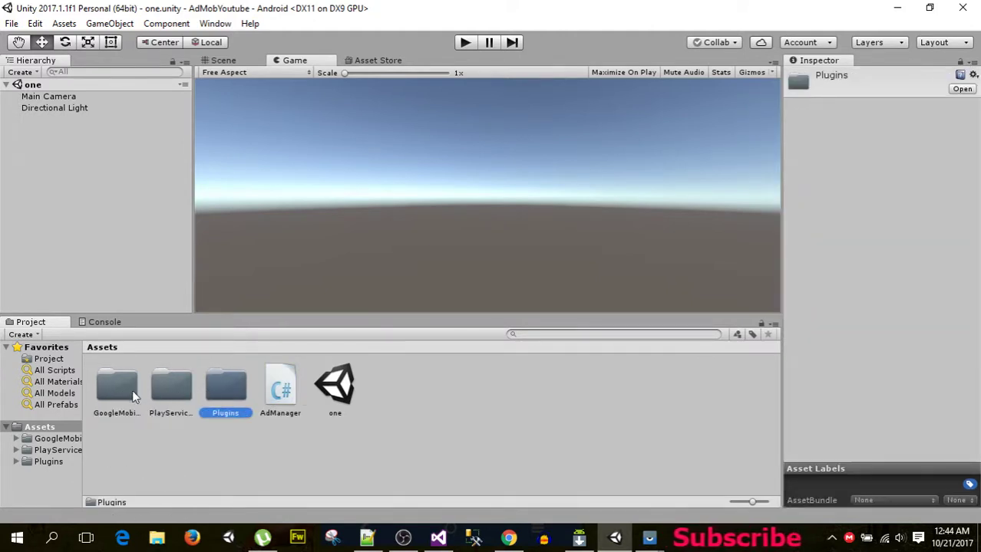
pyautogui.click(117, 391)
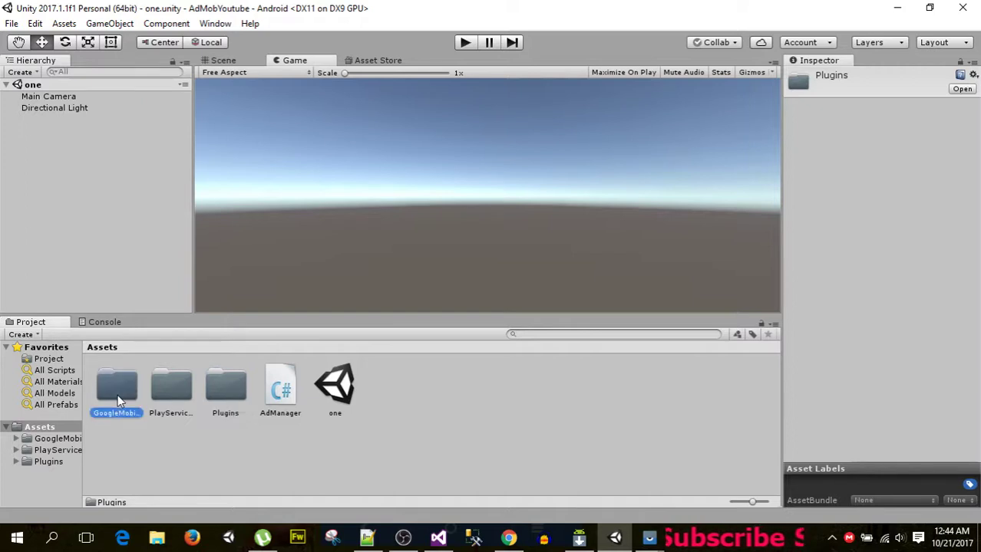
pyautogui.click(173, 390)
pyautogui.click(221, 409)
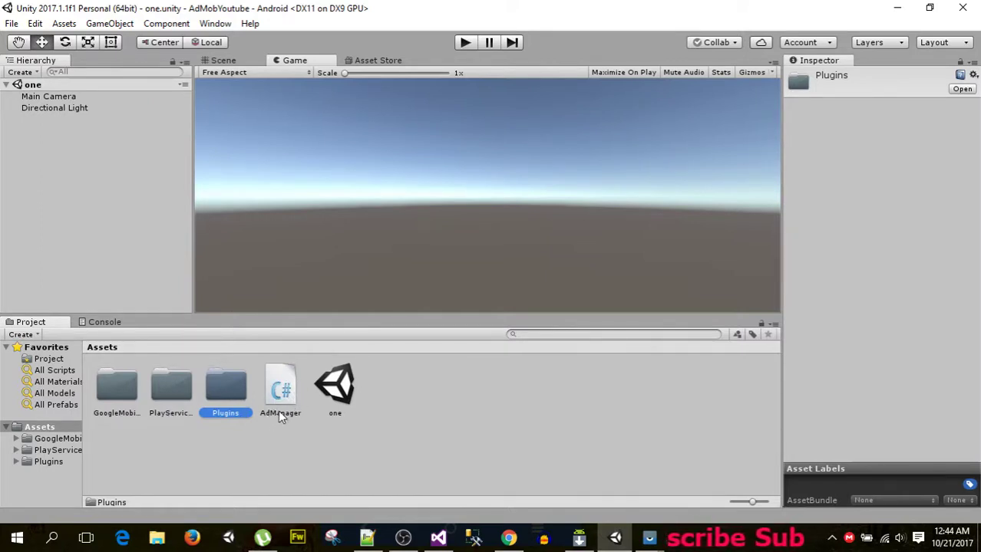
pyautogui.click(48, 97)
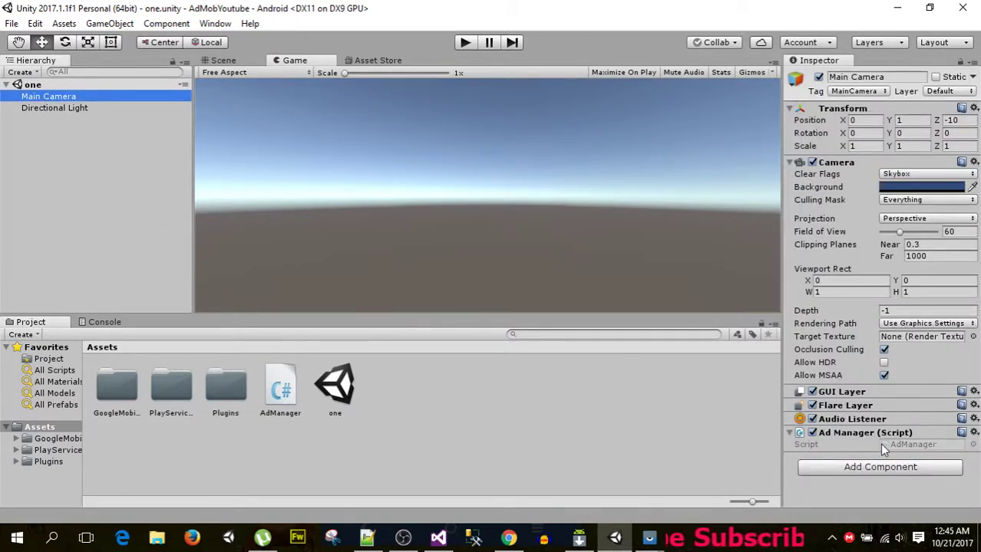
pyautogui.click(87, 180)
pyautogui.click(23, 73)
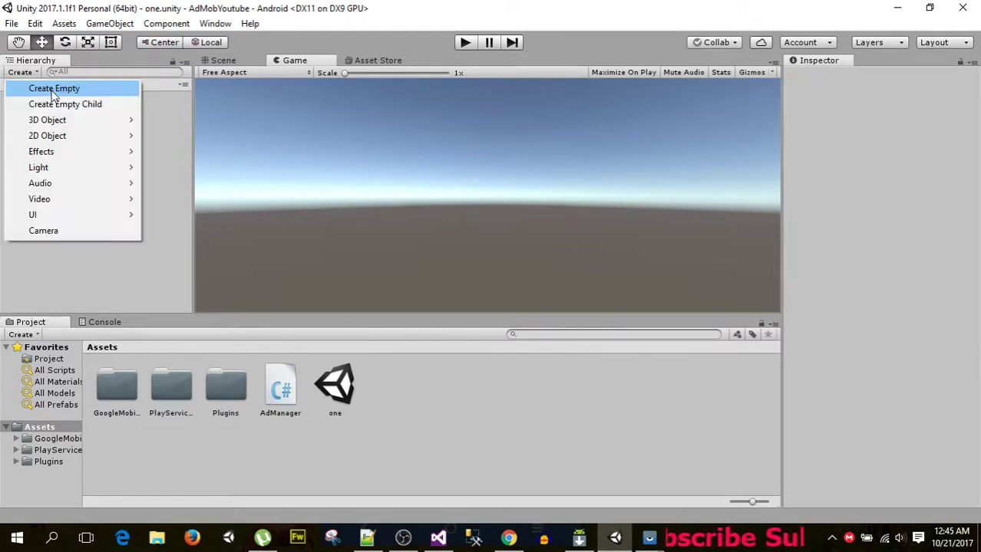
pyautogui.click(46, 86)
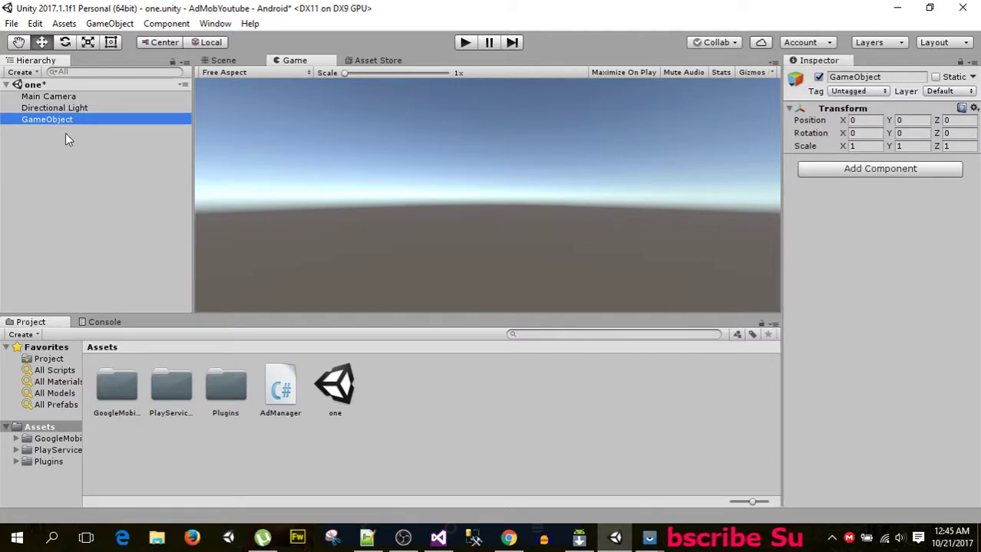
pyautogui.press('Delete')
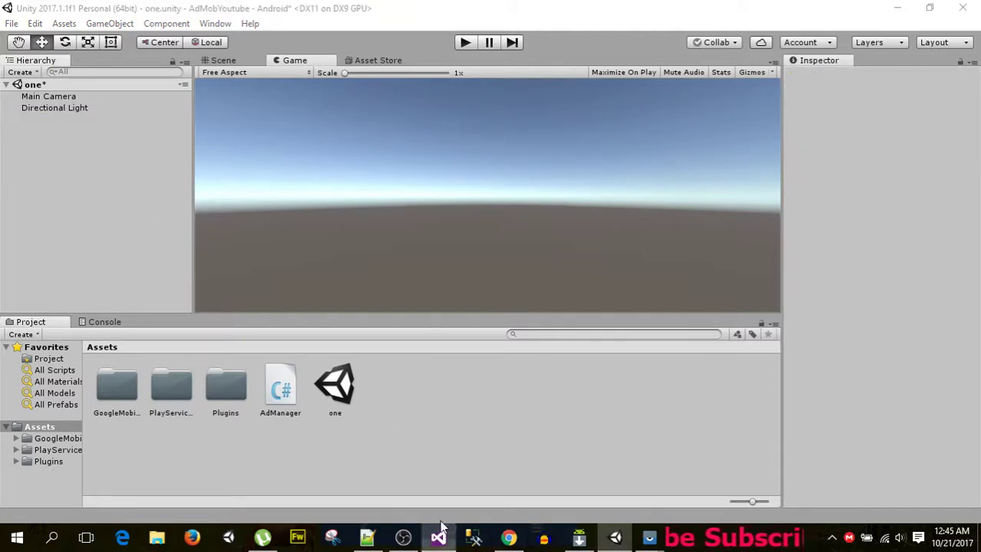
pyautogui.click(438, 538)
pyautogui.scroll(1, 504, 283)
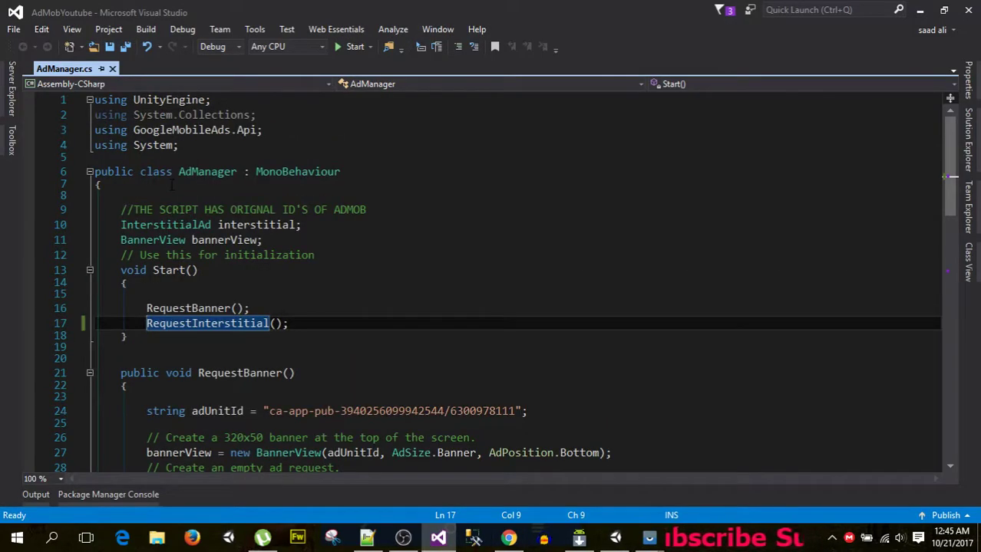
pyautogui.click(278, 131)
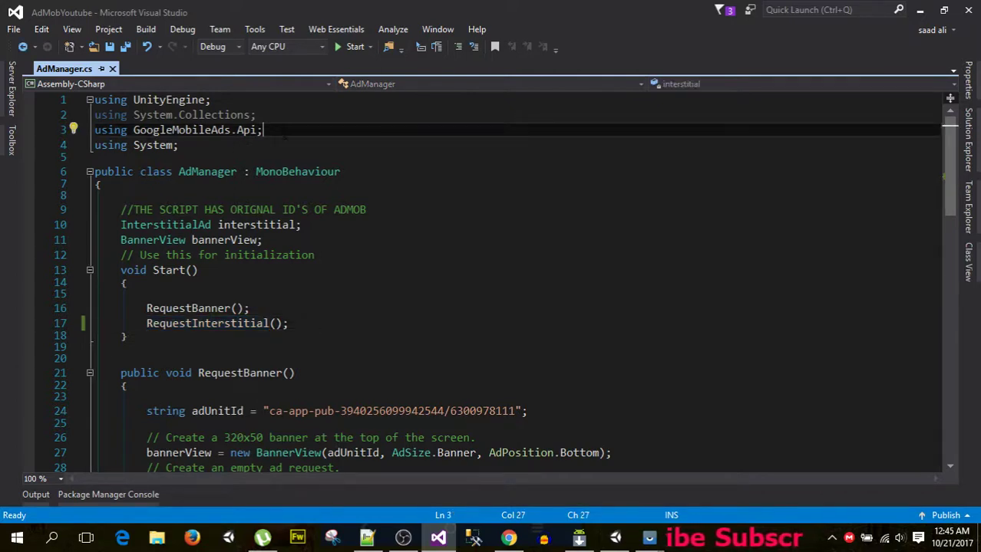
pyautogui.moveTo(284, 134); pyautogui.dragTo(109, 115)
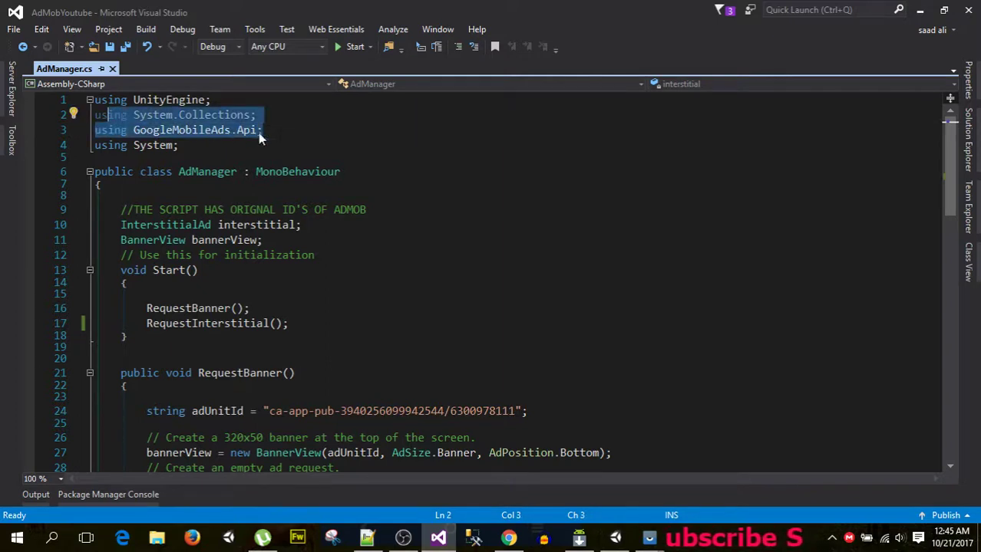
pyautogui.click(280, 135)
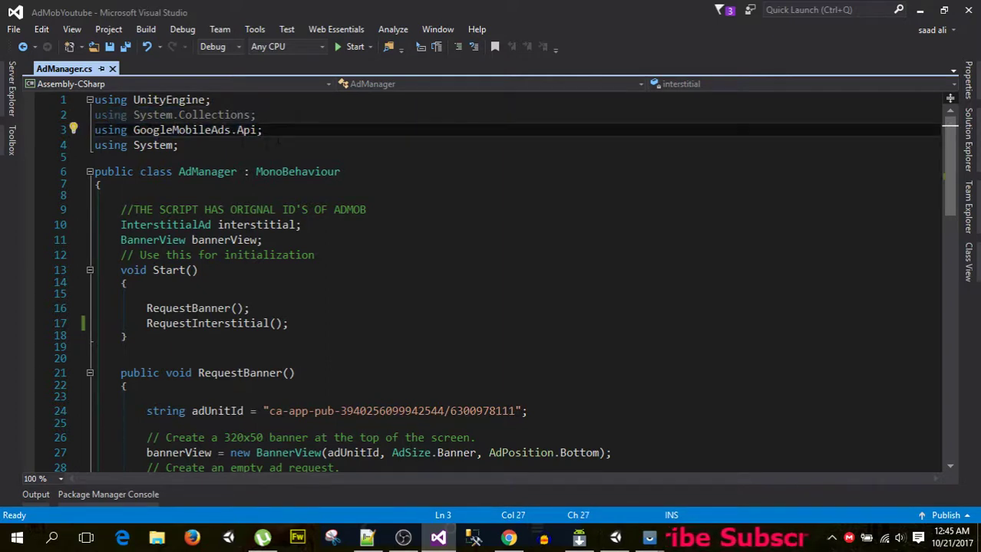
pyautogui.hotkey('shift', 'Home')
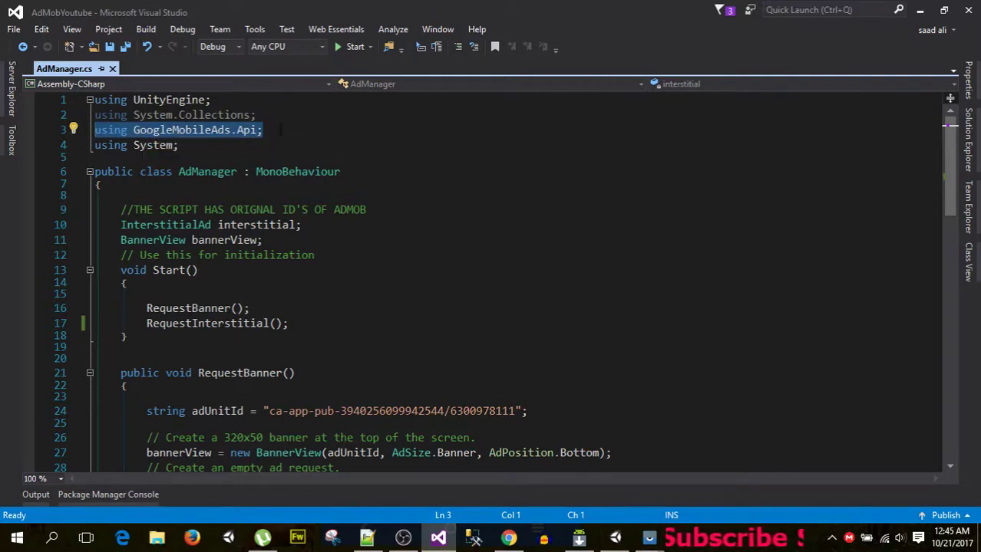
pyautogui.moveTo(179, 146); pyautogui.dragTo(101, 151)
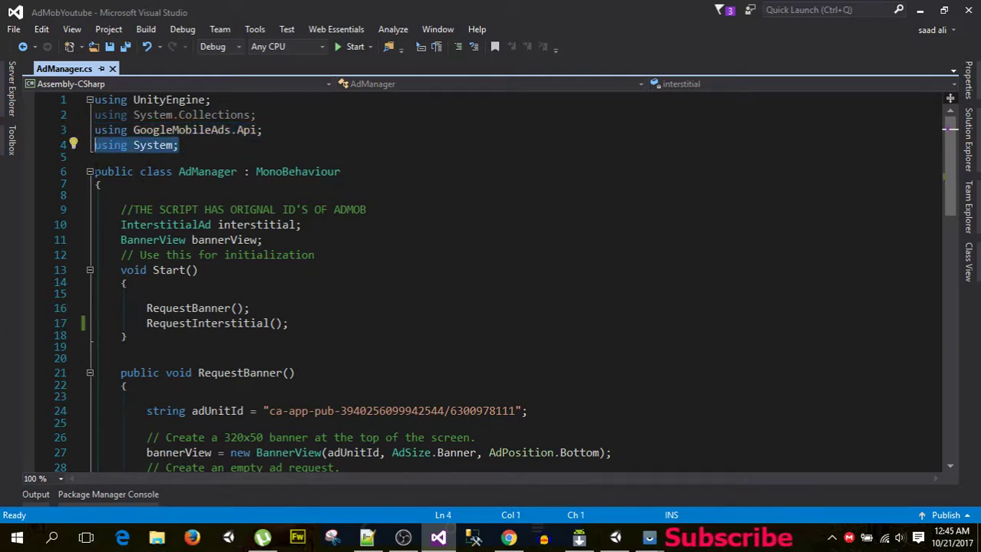
pyautogui.moveTo(93, 172); pyautogui.dragTo(166, 343)
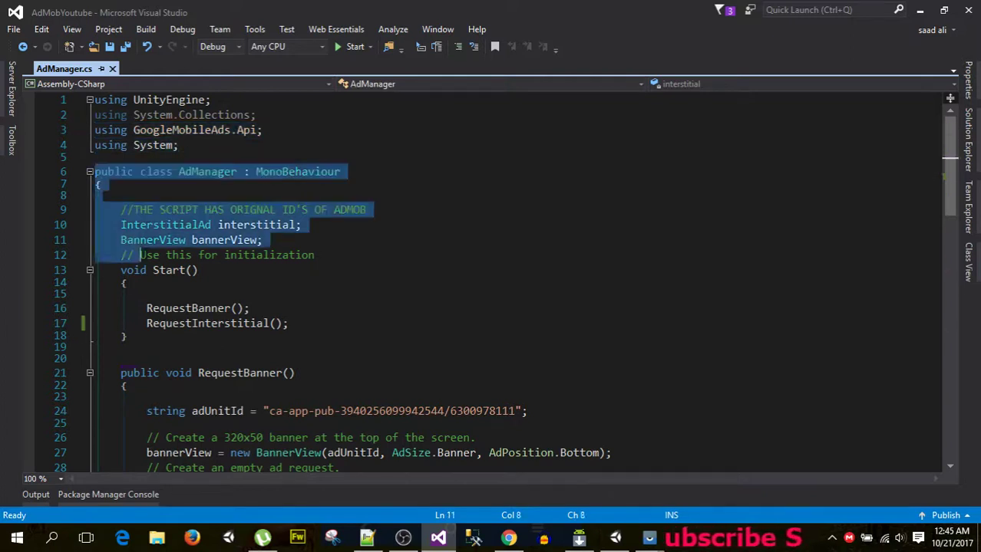
pyautogui.click(370, 293)
pyautogui.scroll(-1, 280, 305)
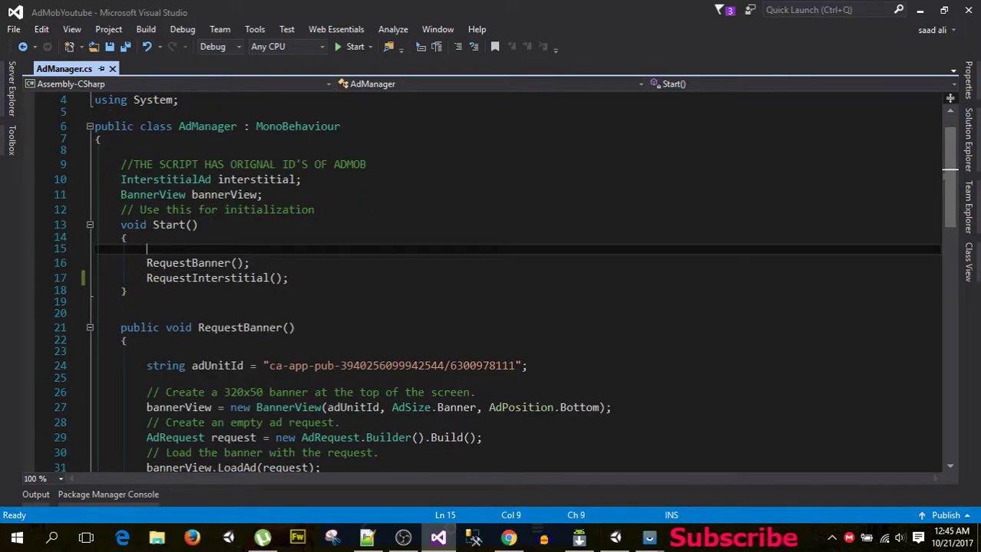
pyautogui.moveTo(146, 263); pyautogui.dragTo(250, 263)
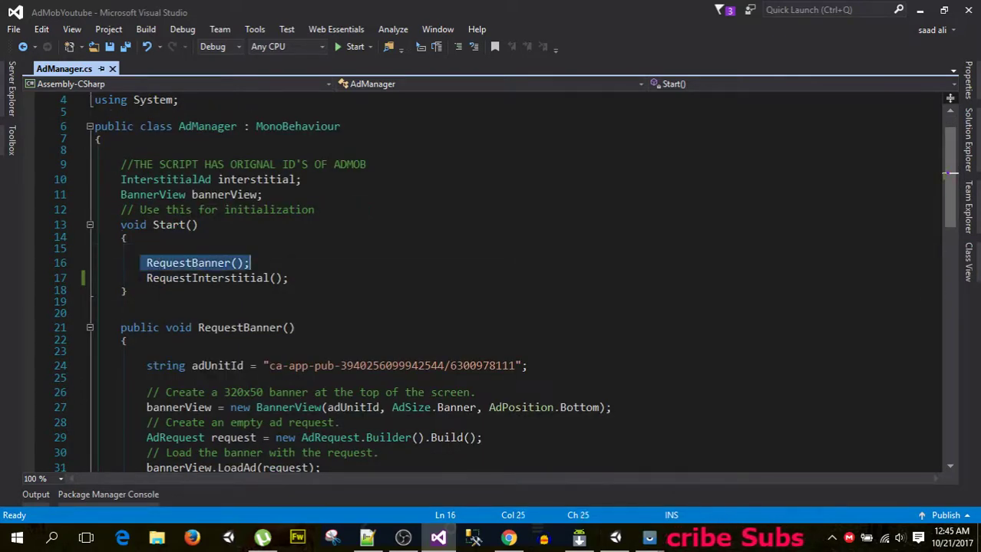
pyautogui.moveTo(146, 278); pyautogui.dragTo(312, 280)
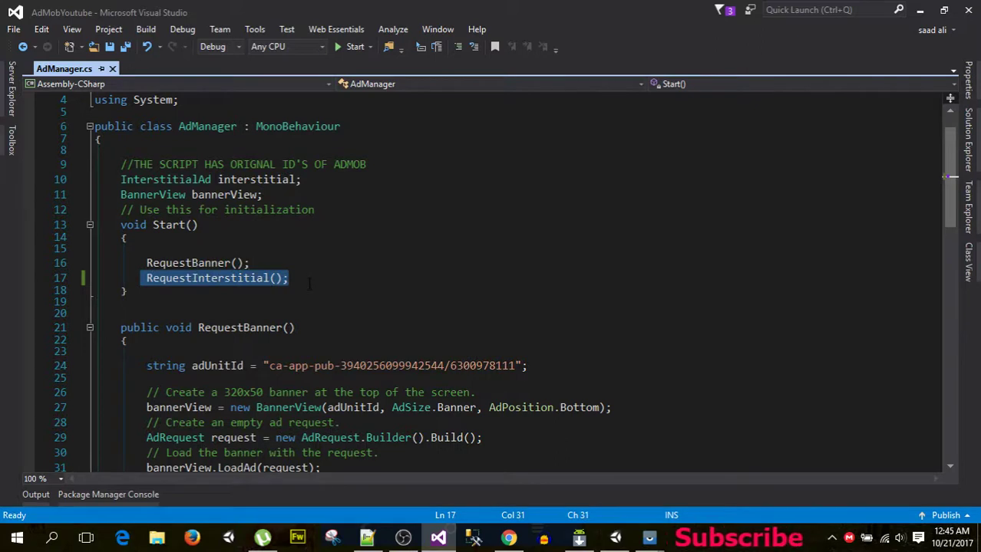
pyautogui.scroll(-1, 303, 286)
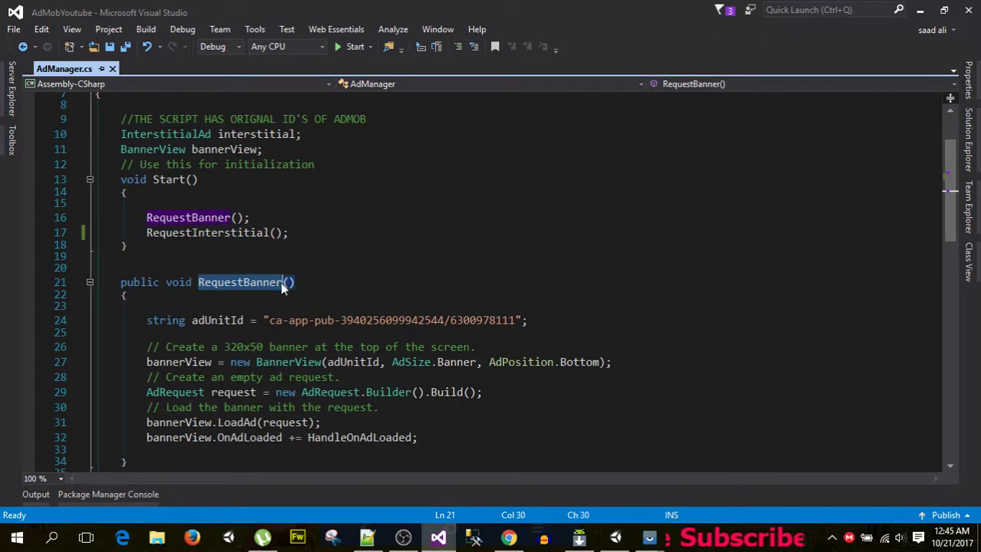
pyautogui.moveTo(198, 283); pyautogui.dragTo(282, 283)
pyautogui.moveTo(269, 321)
pyautogui.mouseDown()
pyautogui.moveTo(473, 332)
pyautogui.moveTo(515, 321)
pyautogui.mouseUp()
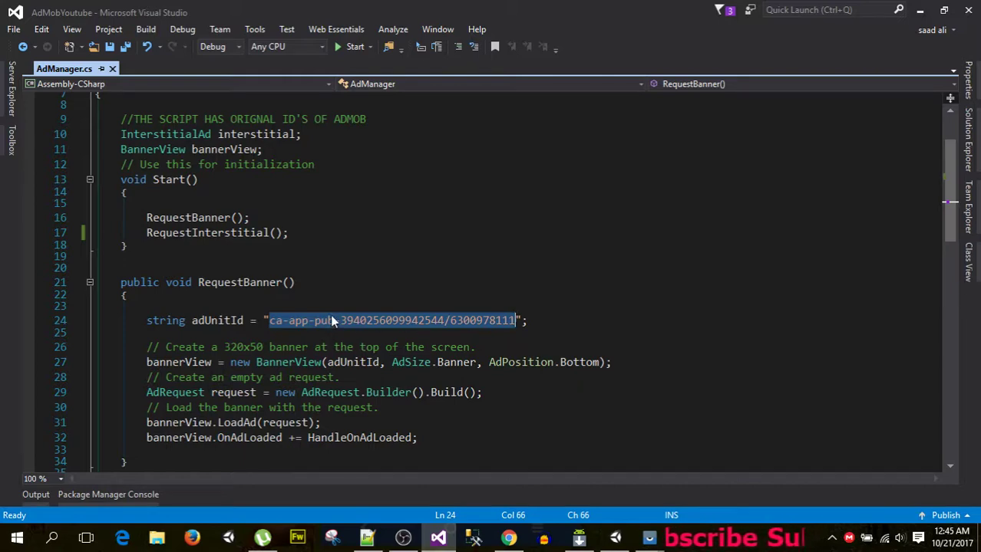
pyautogui.scroll(-2, 313, 305)
pyautogui.scroll(-1, 314, 305)
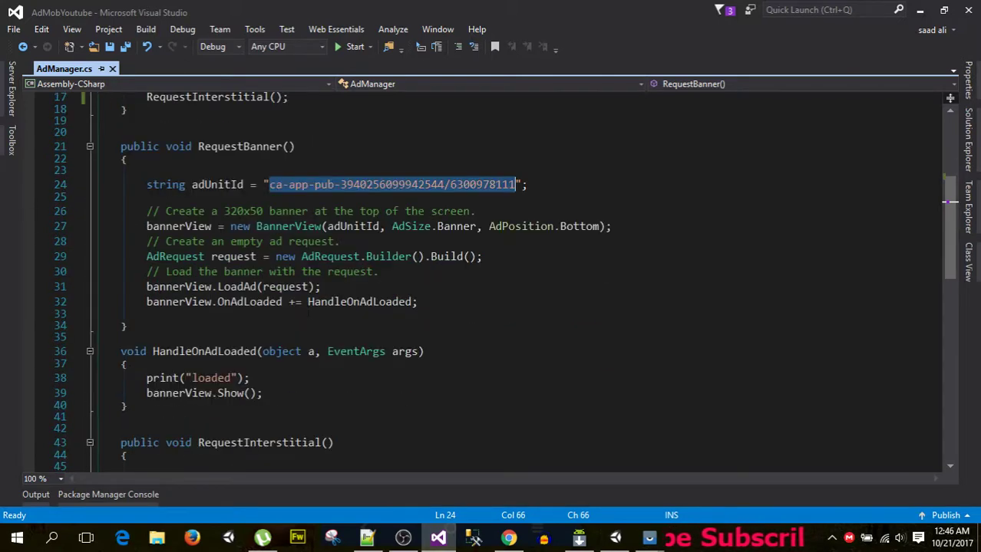
pyautogui.scroll(-2, 313, 305)
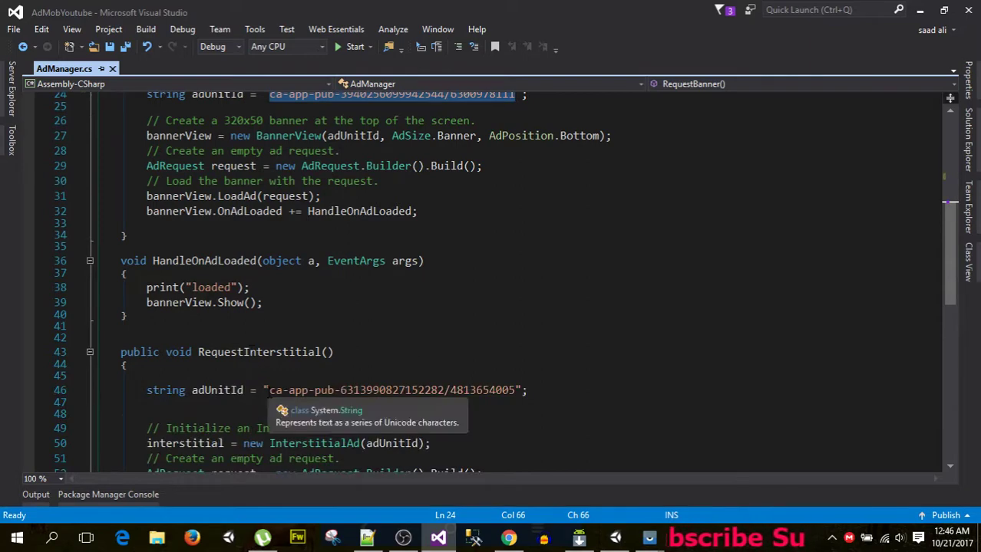
pyautogui.moveTo(268, 390); pyautogui.dragTo(515, 389)
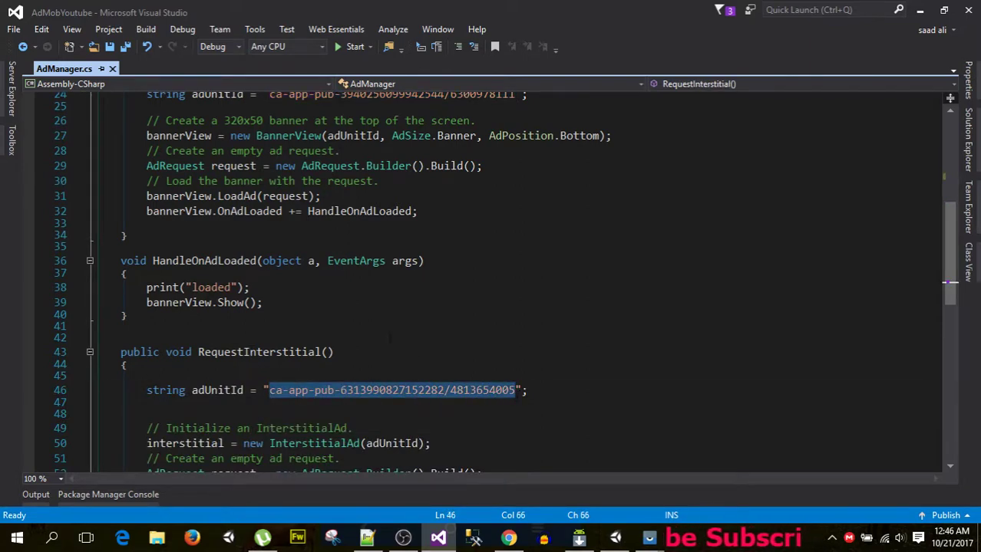
pyautogui.scroll(4, 390, 339)
pyautogui.scroll(2, 239, 474)
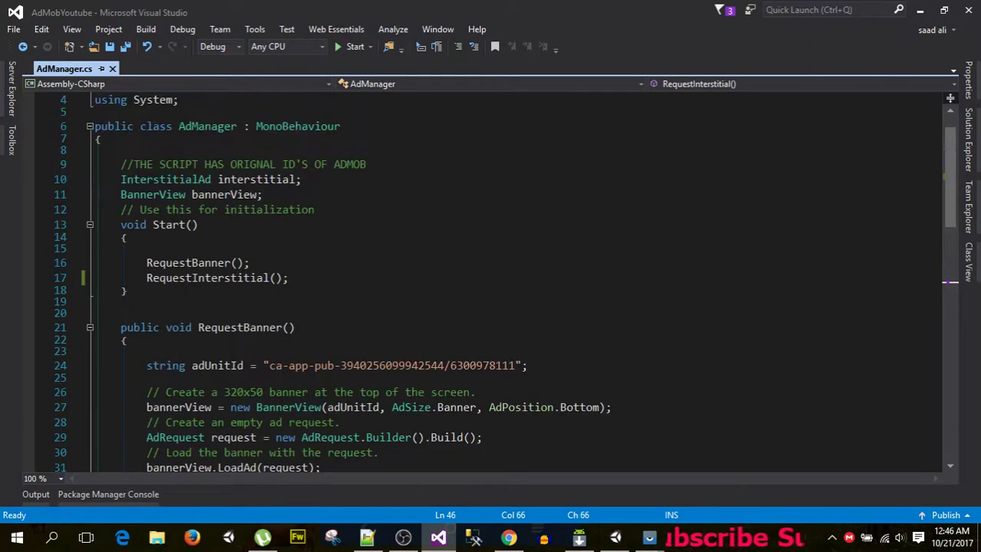
pyautogui.moveTo(96, 250); pyautogui.dragTo(250, 264)
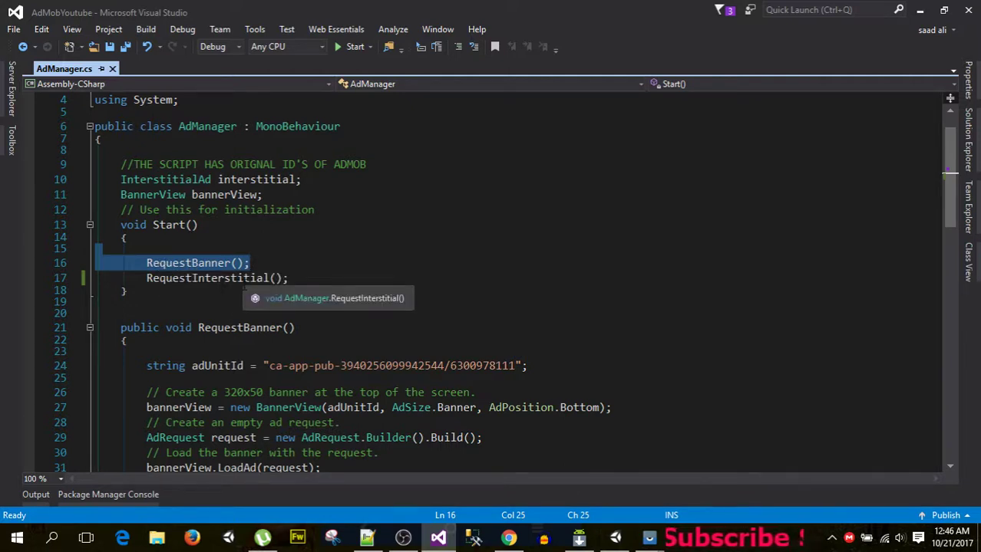
pyautogui.click(142, 264)
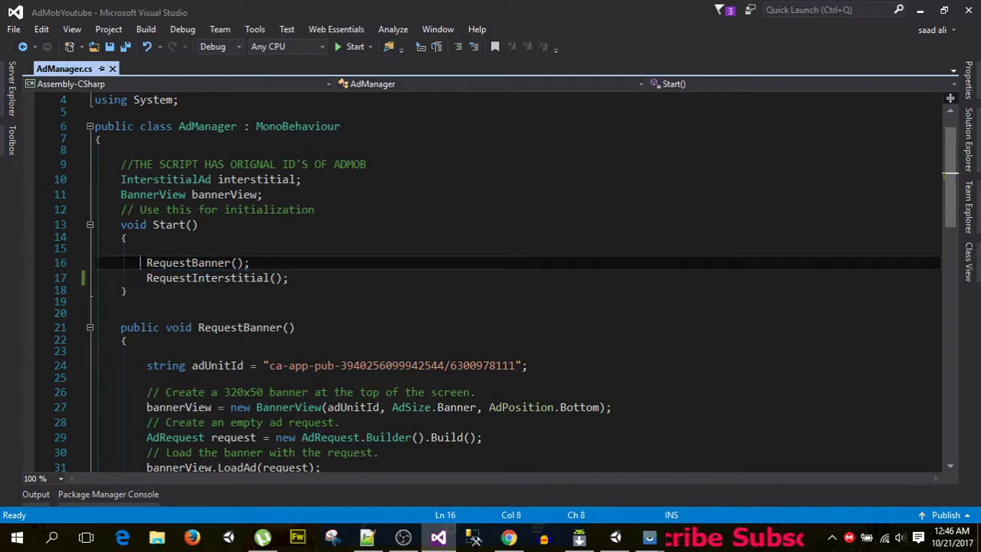
pyautogui.scroll(-1, 196, 265)
pyautogui.scroll(-1, 196, 265)
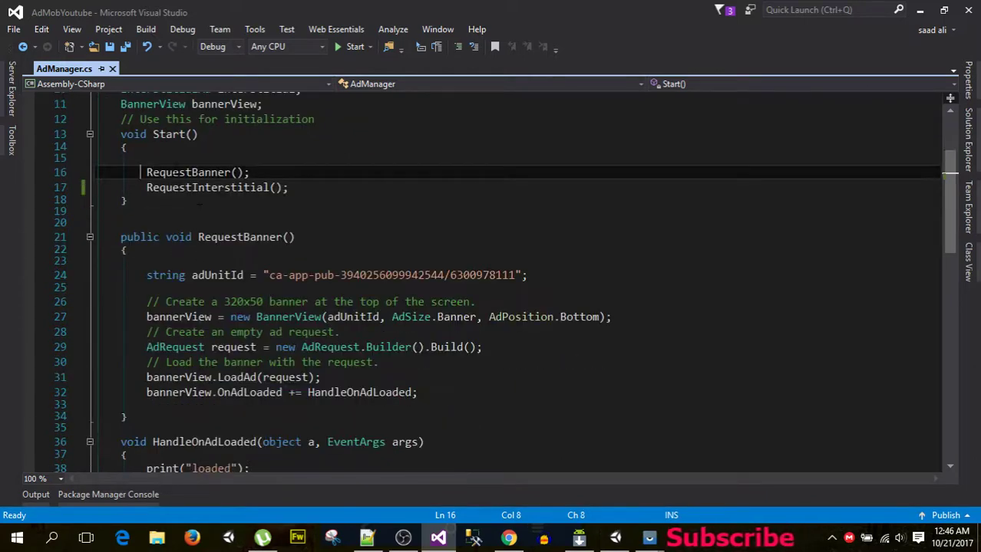
pyautogui.scroll(-1, 196, 265)
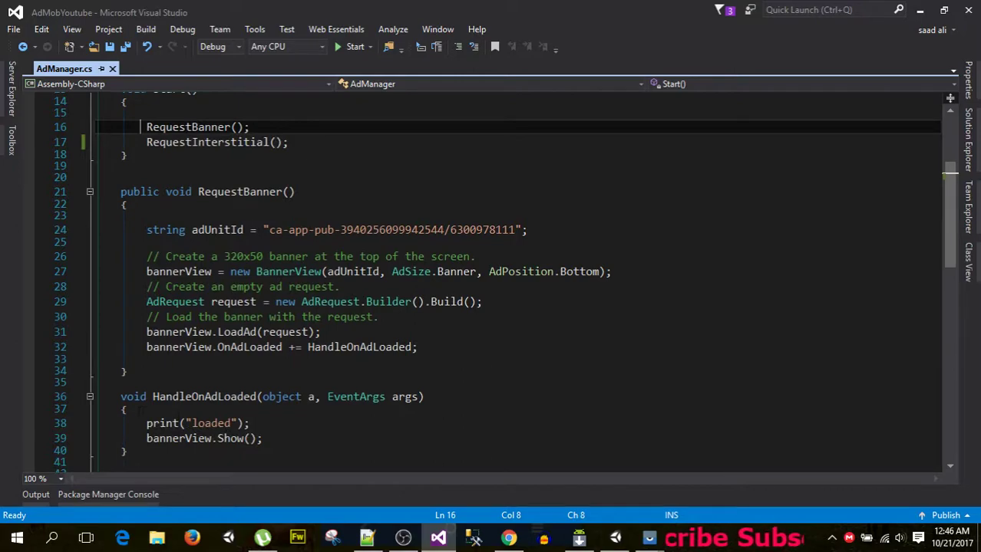
# - Bring the A37f mirror forward and launch AdMobYoutube so the 320 x 50 test banner appears
pyautogui.moveTo(649, 539)
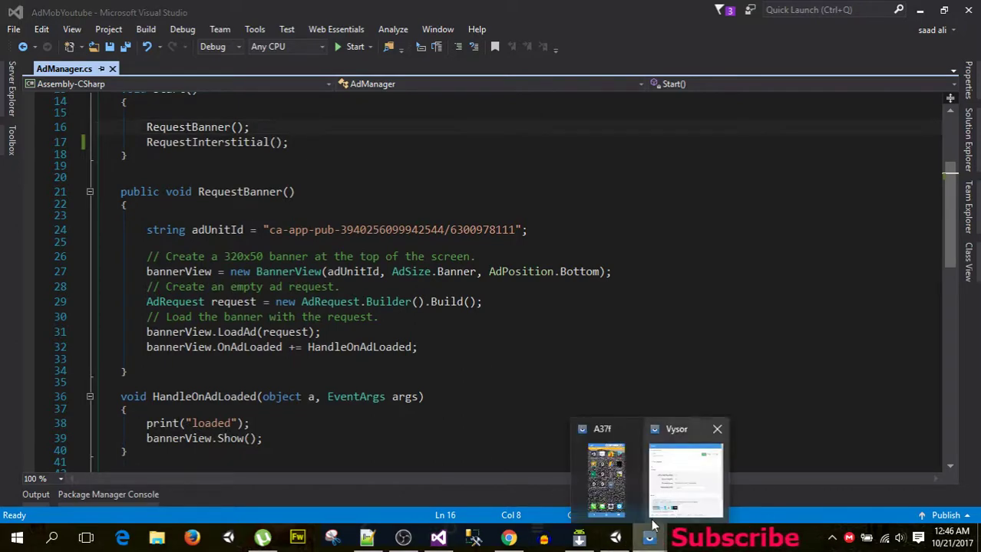
pyautogui.click(603, 468)
pyautogui.click(416, 325)
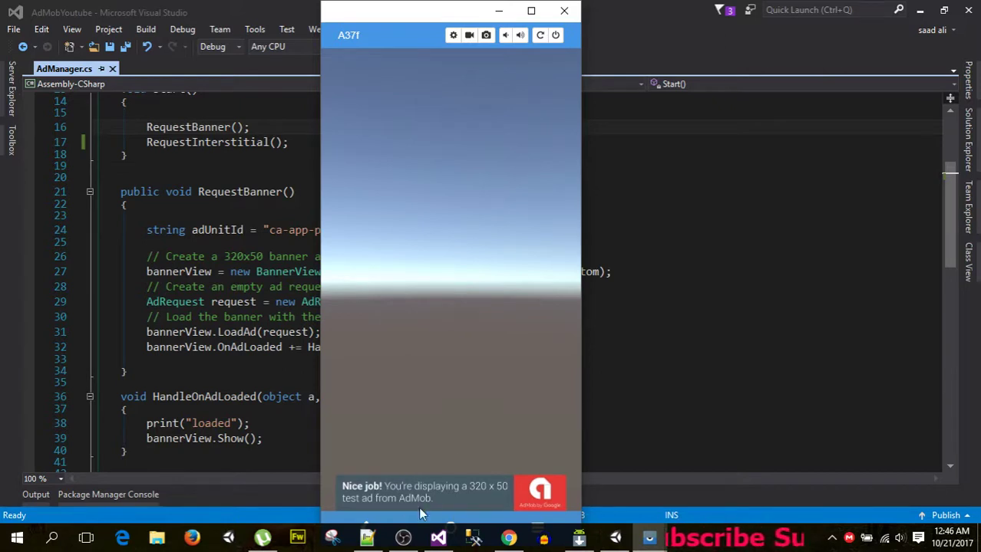
# - Return to AdManager.cs in Visual Studio and highlight the RequestInterstitial() call in Start()
pyautogui.click(128, 204)
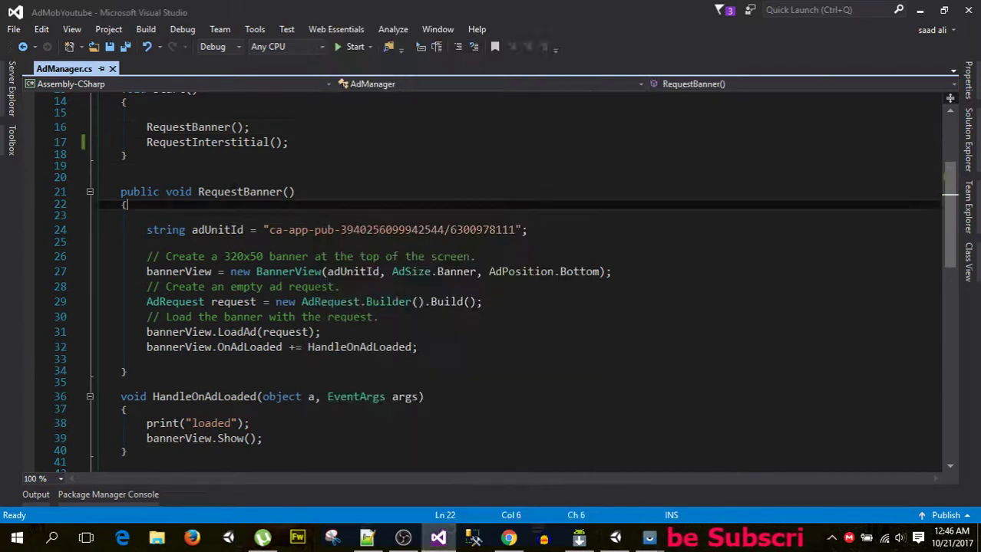
pyautogui.moveTo(147, 142); pyautogui.dragTo(288, 142)
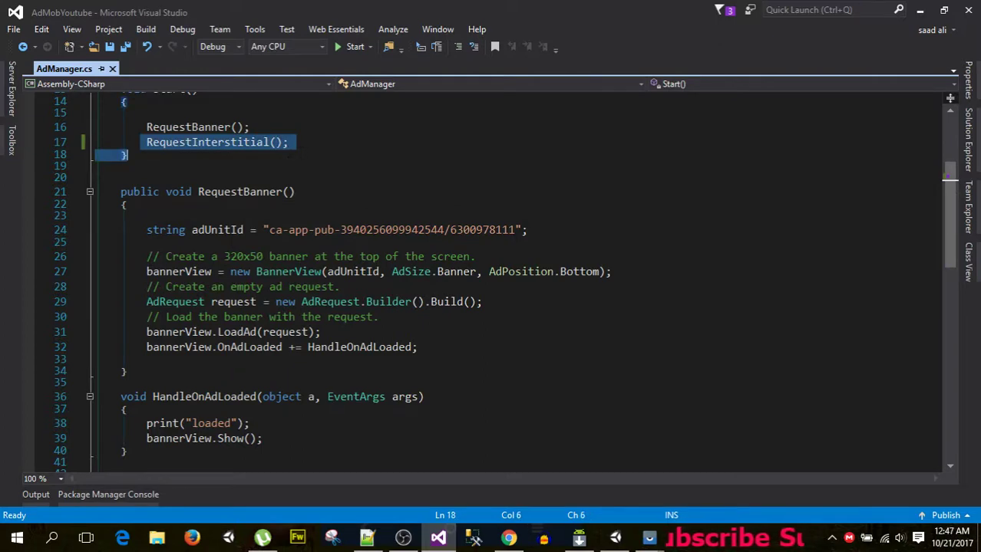
pyautogui.click(121, 178)
pyautogui.moveTo(147, 142); pyautogui.dragTo(307, 144)
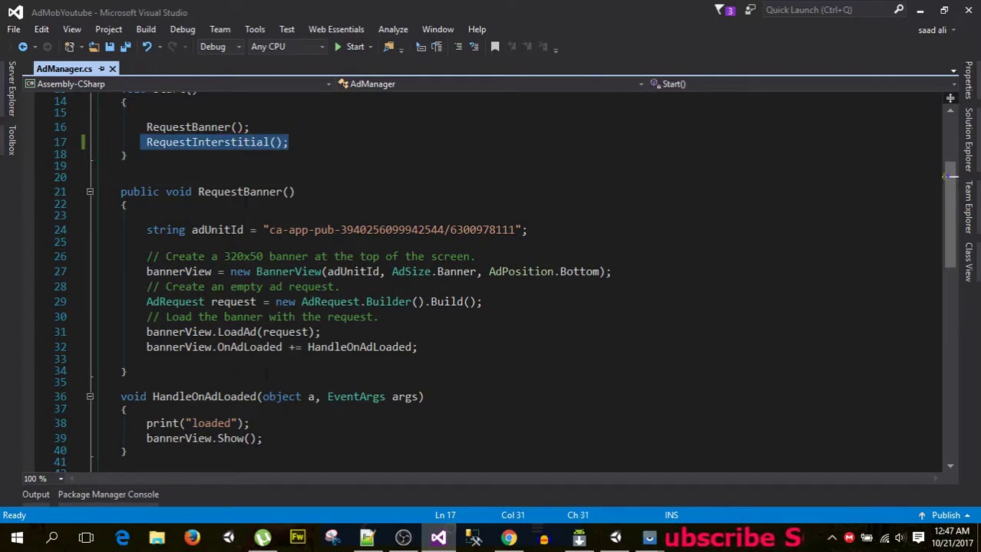
pyautogui.scroll(-2, 267, 374)
pyautogui.scroll(-2, 266, 372)
pyautogui.scroll(-3, 267, 368)
pyautogui.scroll(-3, 266, 363)
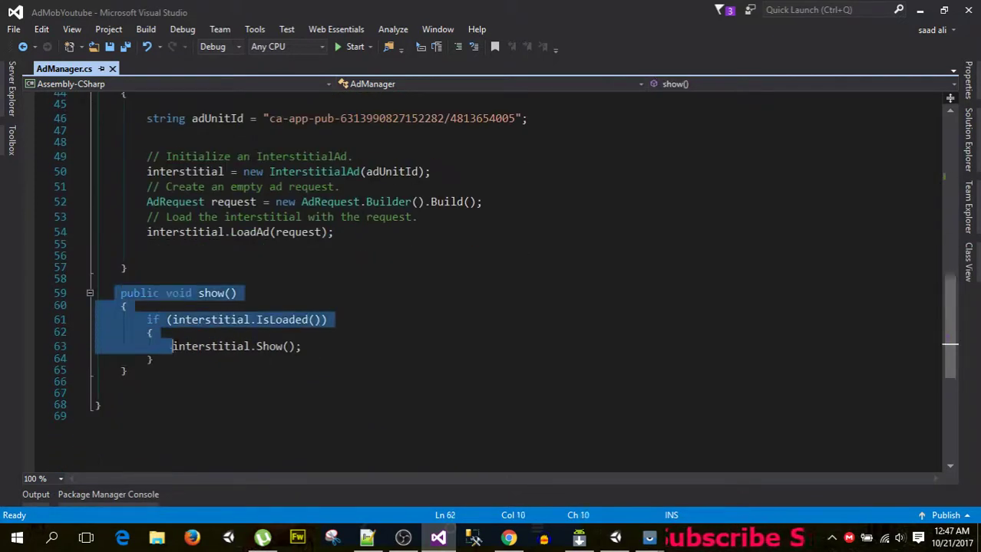
# - Highlight the show() method's IsLoaded check and interstitial.Show() call, then scroll back to the top
pyautogui.moveTo(121, 293); pyautogui.dragTo(126, 371)
pyautogui.click(120, 382)
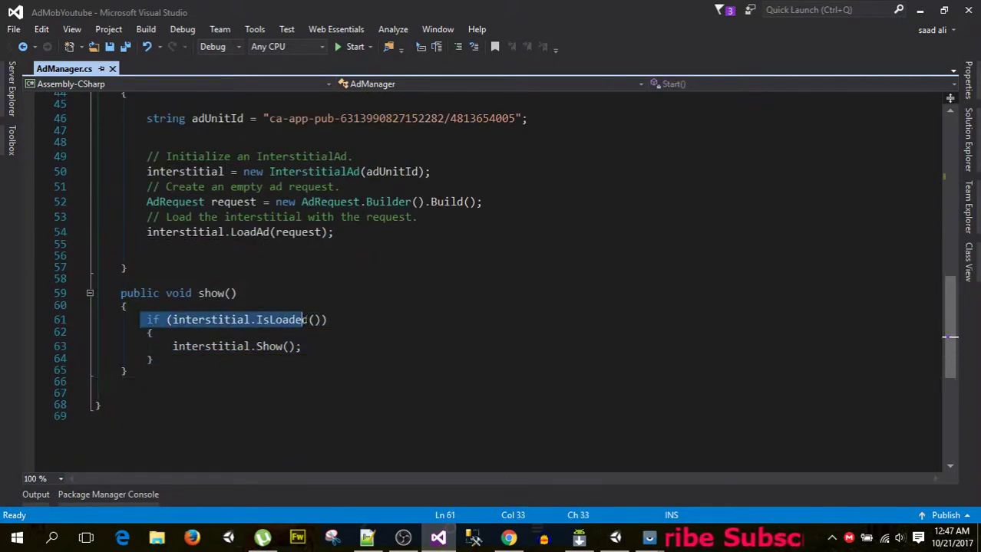
pyautogui.moveTo(146, 319); pyautogui.dragTo(327, 319)
pyautogui.moveTo(173, 346); pyautogui.dragTo(300, 346)
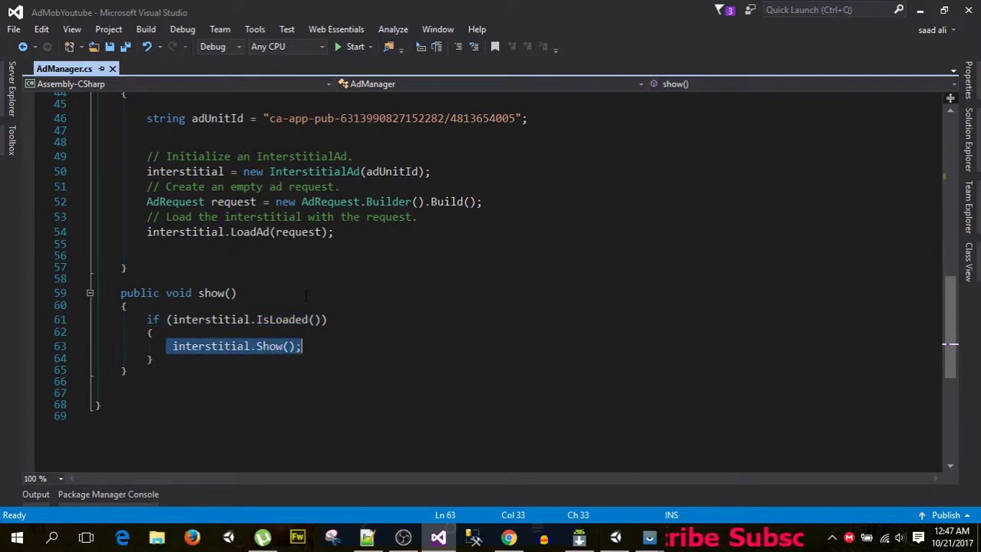
pyautogui.doubleClick(208, 294)
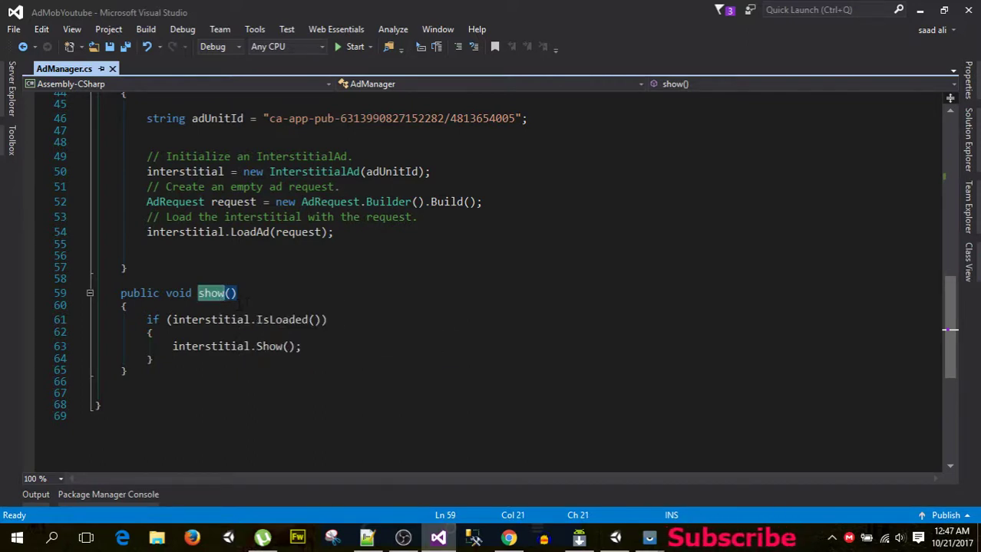
pyautogui.scroll(1, 242, 302)
pyautogui.scroll(2, 243, 302)
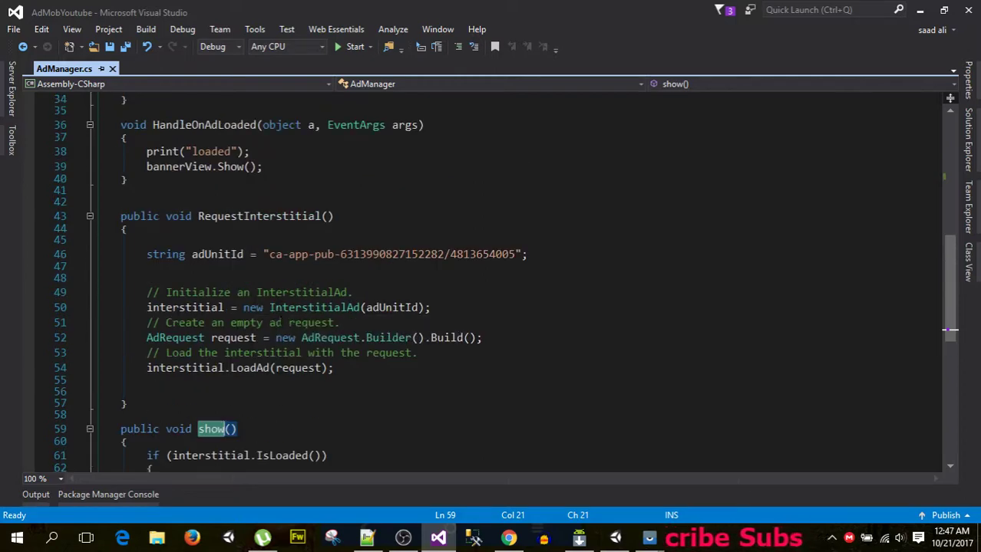
pyautogui.scroll(6, 271, 307)
pyautogui.scroll(4, 272, 307)
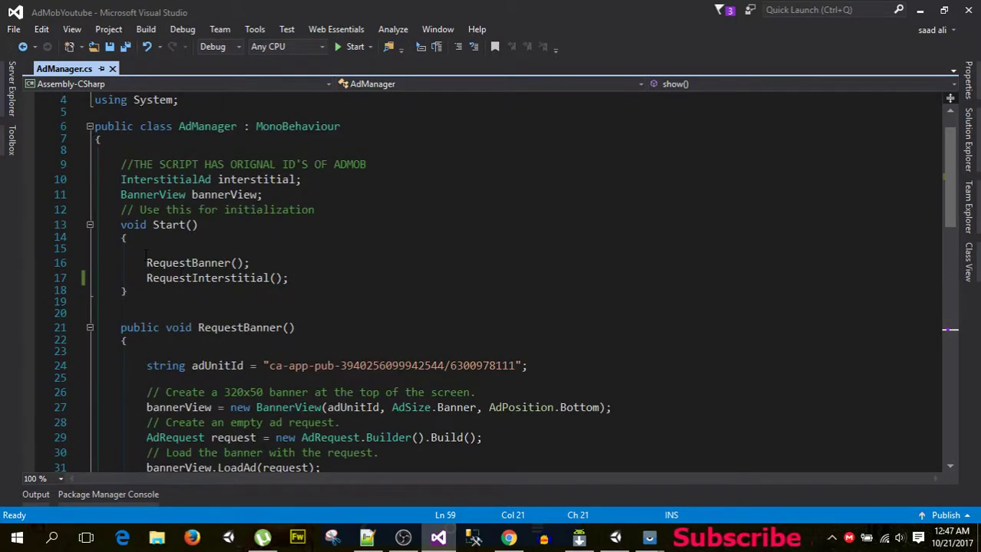
pyautogui.moveTo(146, 253); pyautogui.dragTo(289, 278)
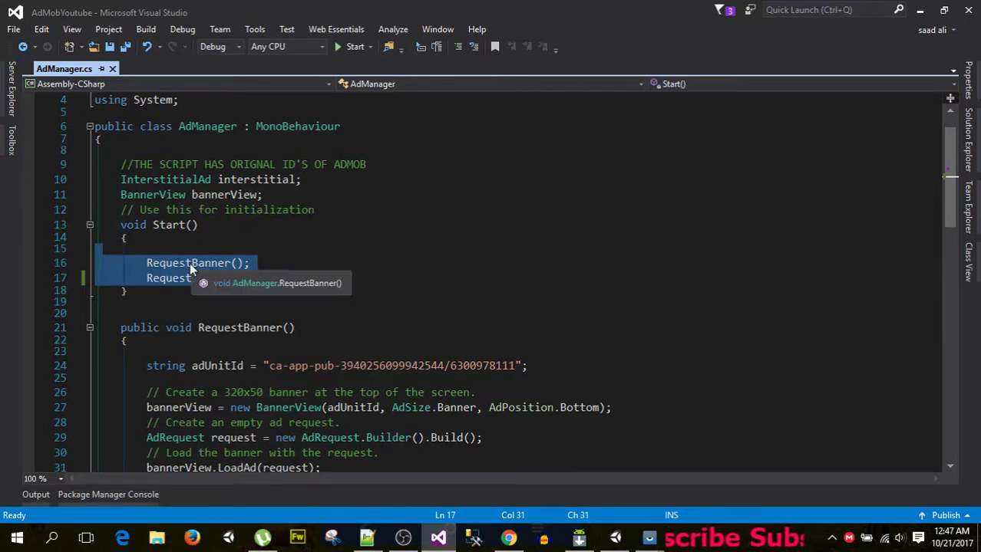
pyautogui.click(247, 291)
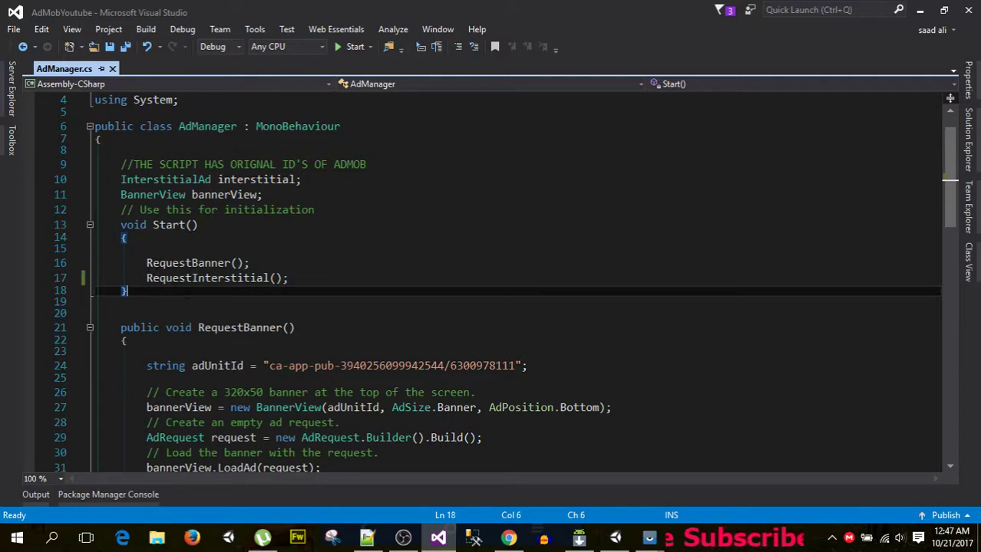
pyautogui.scroll(-2, 260, 330)
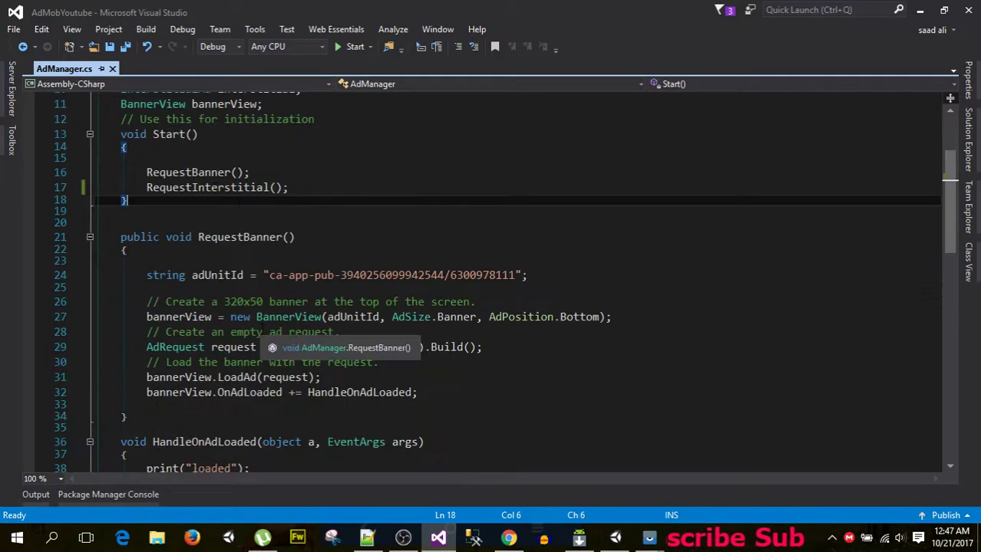
pyautogui.scroll(-2, 491, 280)
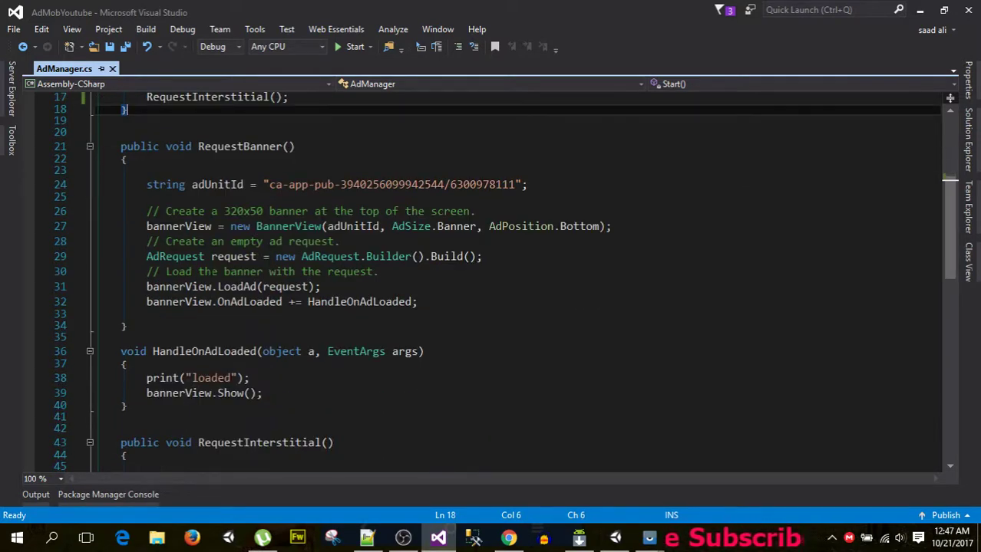
pyautogui.scroll(3, 491, 280)
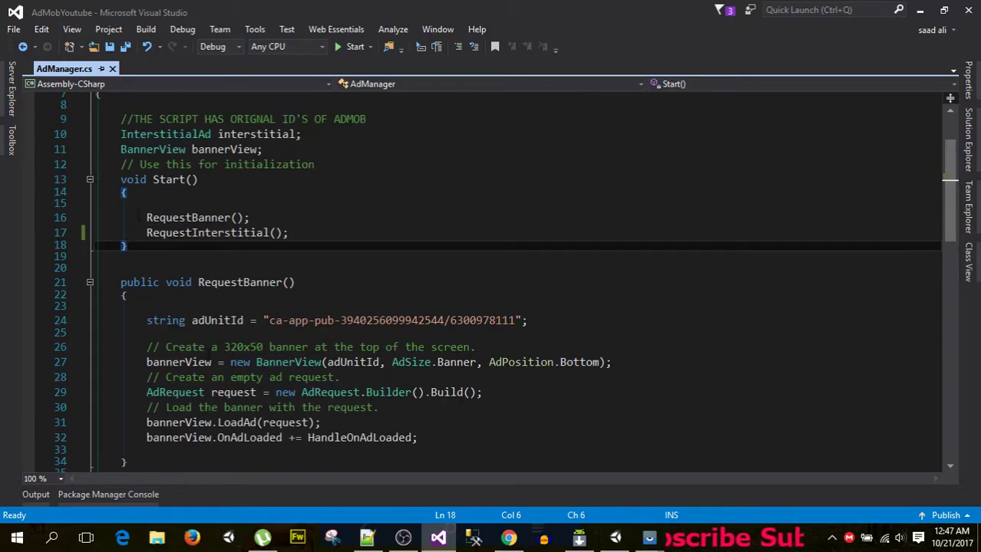
pyautogui.moveTo(141, 218); pyautogui.dragTo(305, 244)
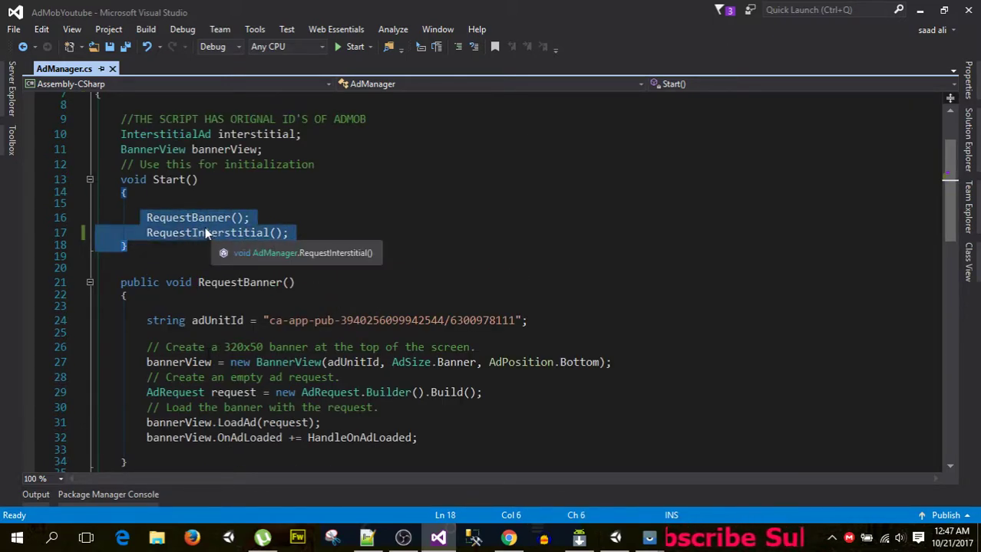
pyautogui.scroll(-3, 205, 233)
pyautogui.scroll(-3, 205, 233)
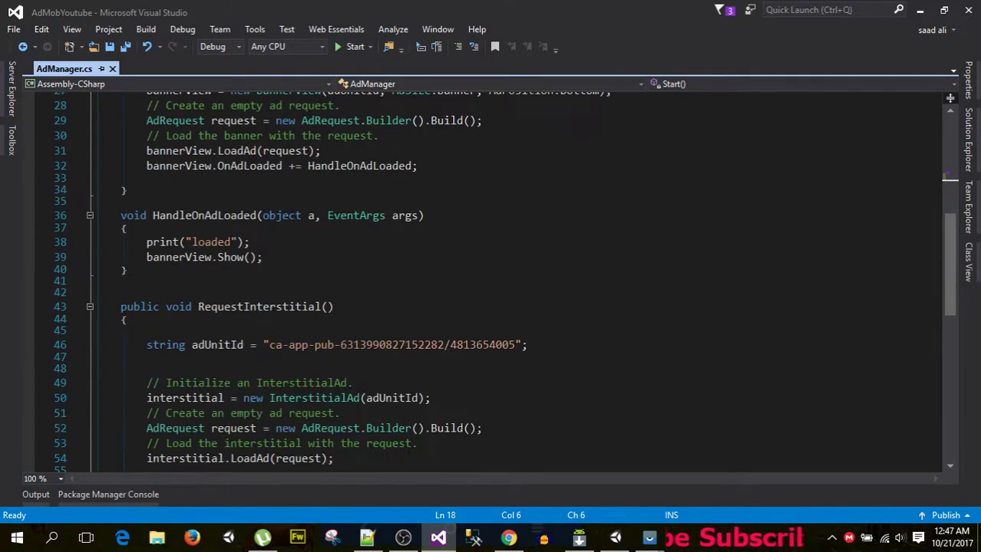
pyautogui.scroll(-6, 196, 375)
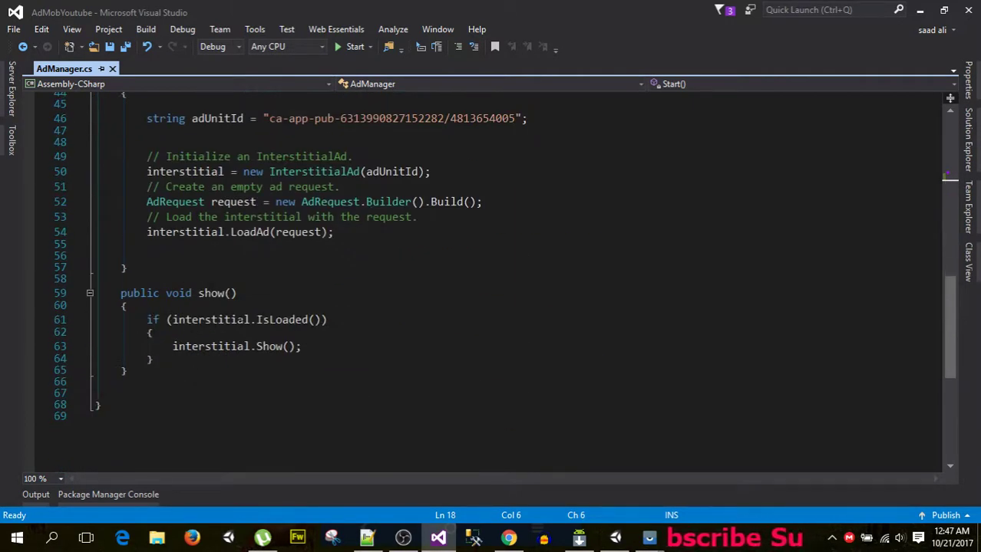
pyautogui.scroll(6, 196, 375)
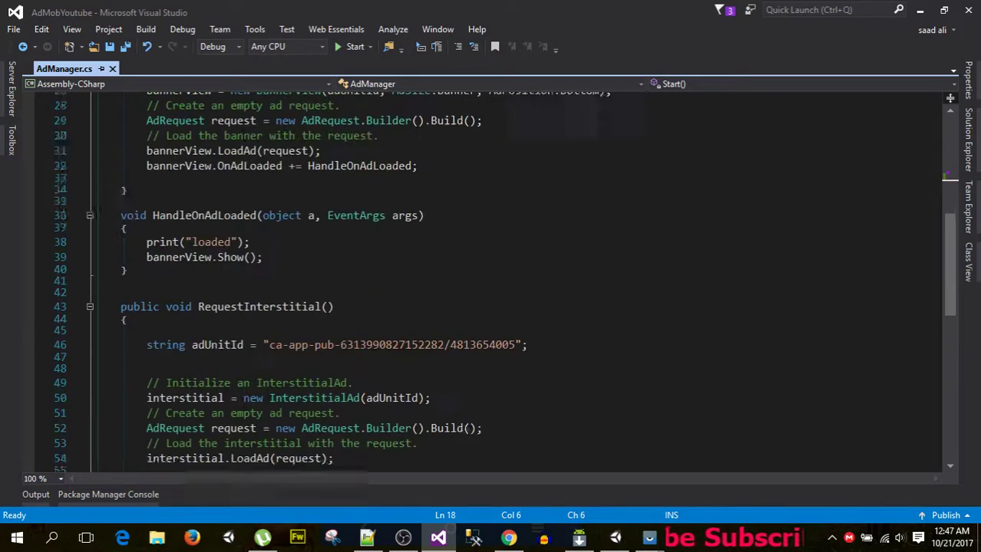
pyautogui.scroll(2, 222, 201)
pyautogui.scroll(6, 223, 201)
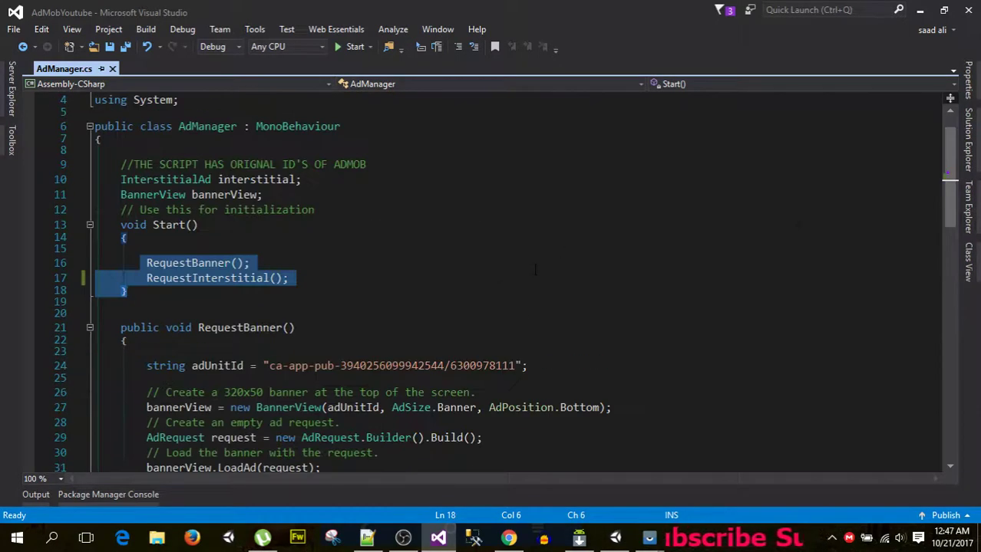
# - Bring the Unity editor forward and minimize the Vysor phone mirror to reveal the Game view
pyautogui.click(919, 10)
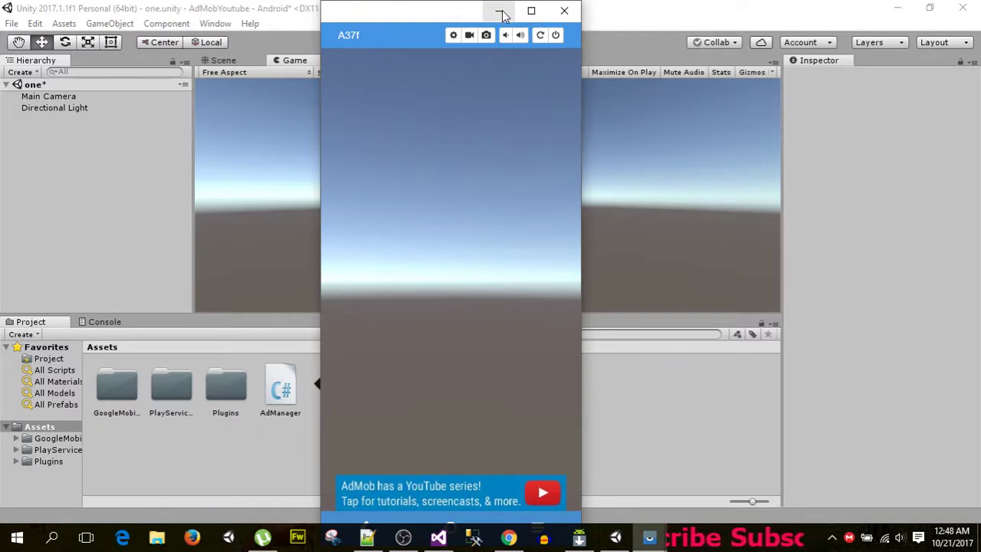
pyautogui.click(501, 13)
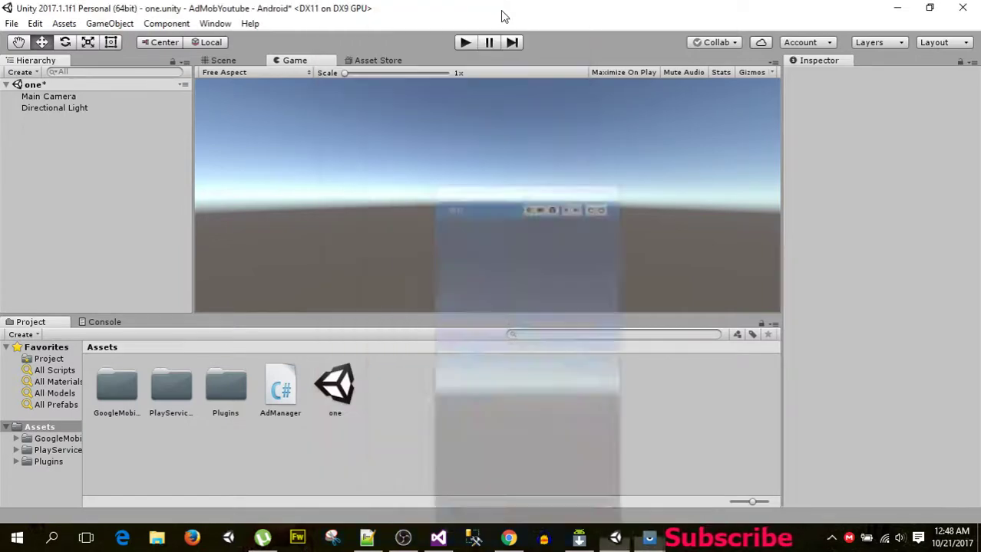